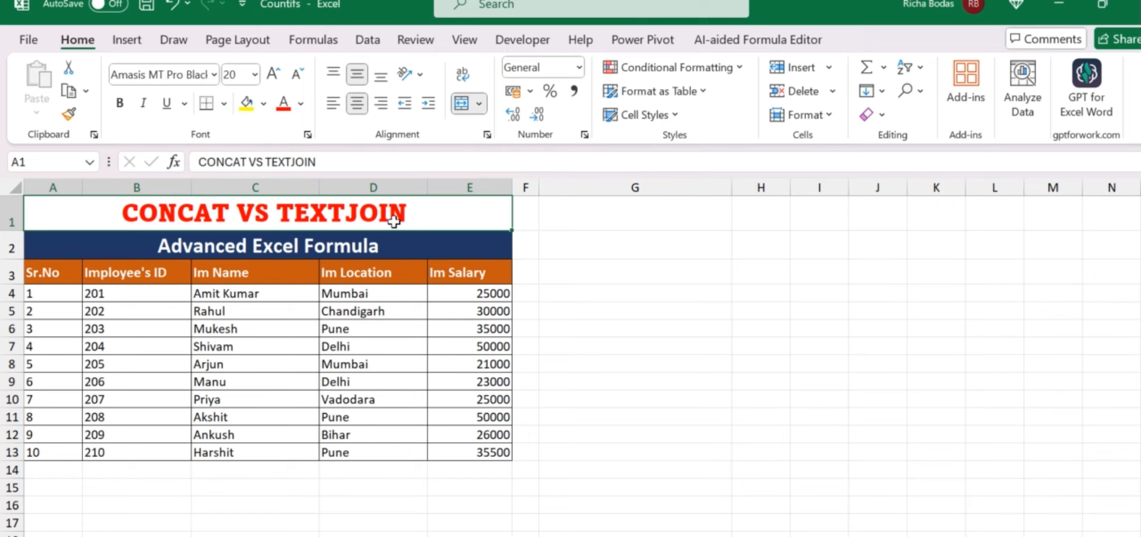
Look over the sheet's title and the employee table's columns and first records
left_click(309, 297)
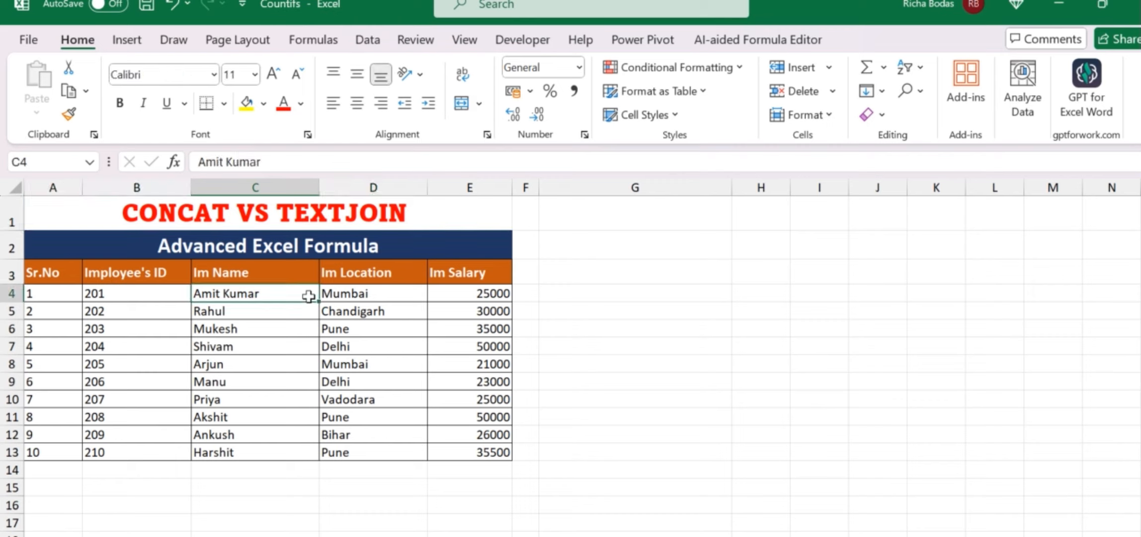
left_click(345, 208)
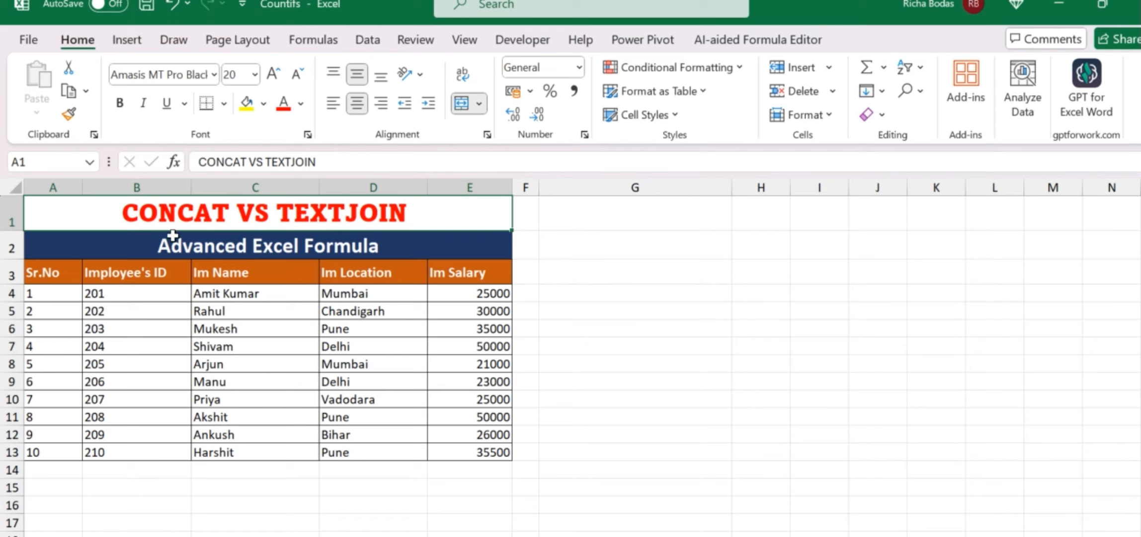
left_click_drag(177, 219, 255, 444)
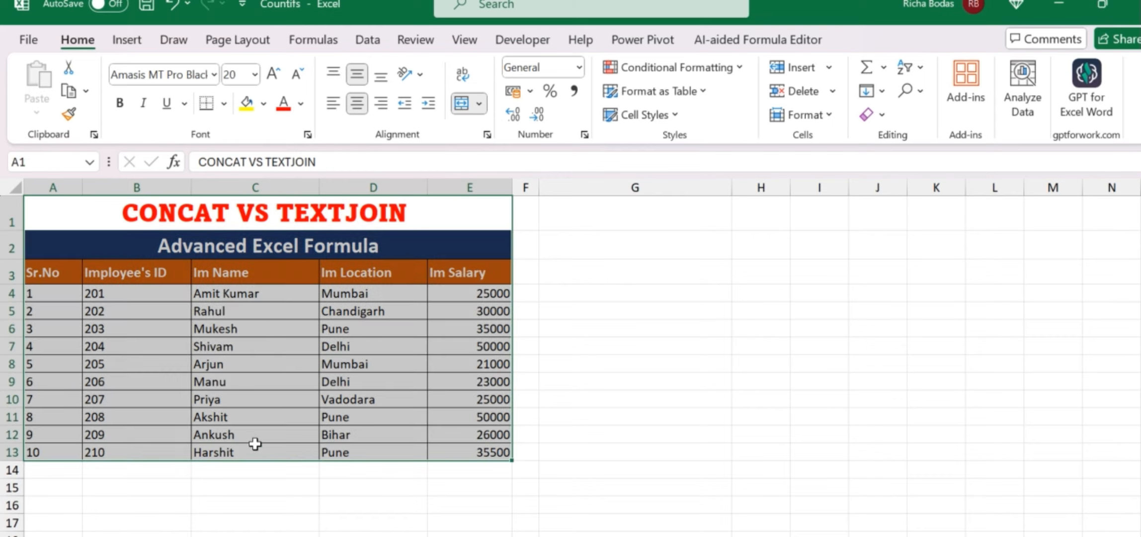
left_click(377, 387)
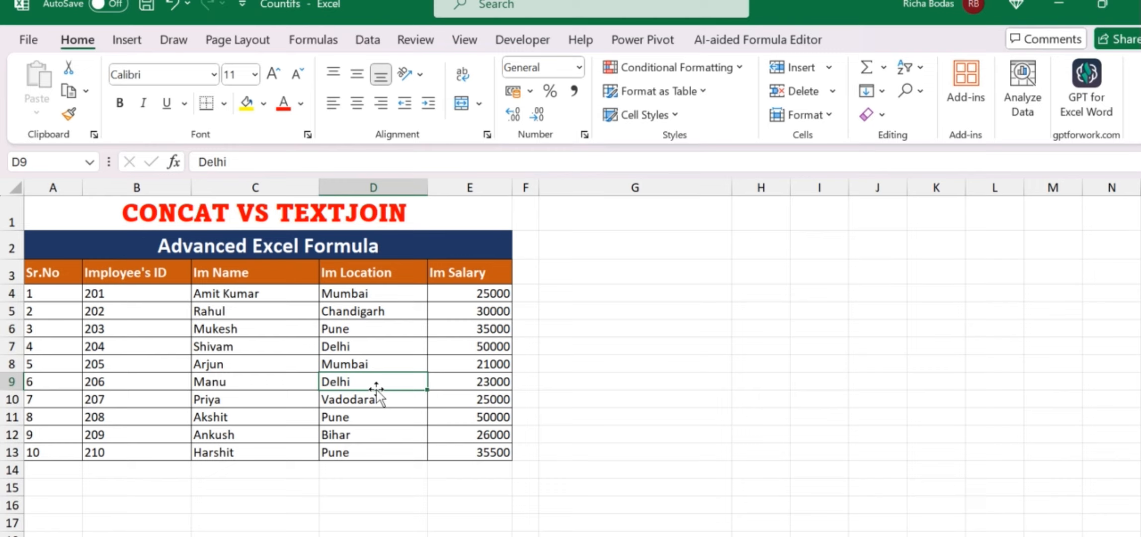
left_click(485, 334)
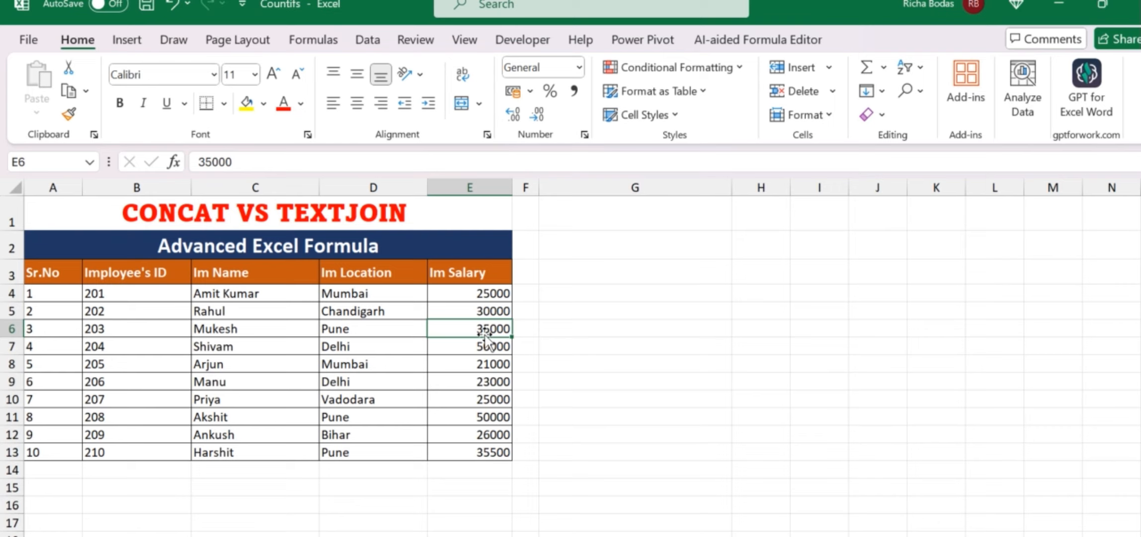
left_click(550, 295)
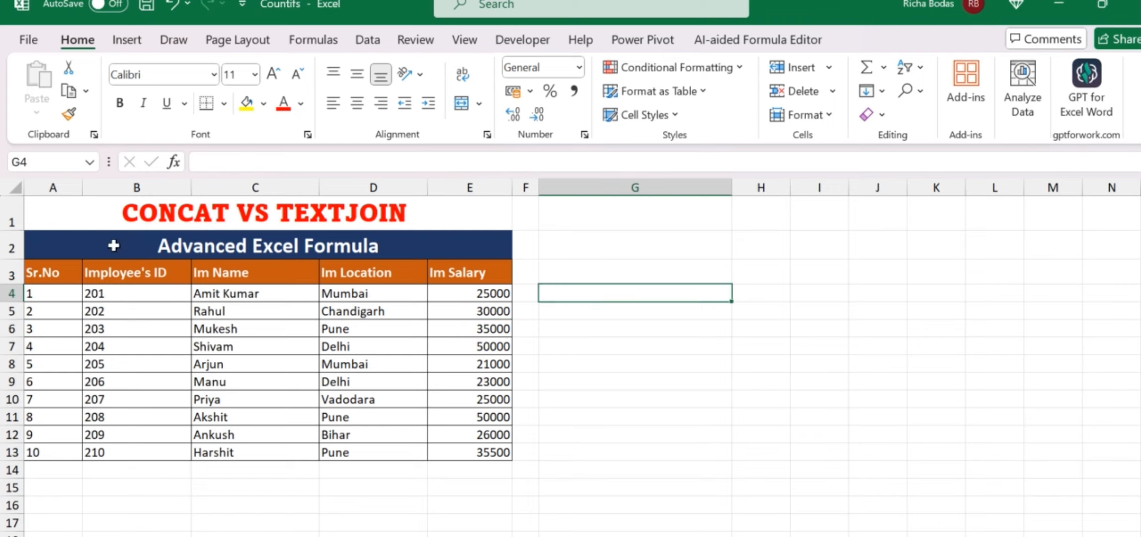
mouse_move(52, 272)
left_mouse_down()
mouse_move(343, 344)
mouse_move(397, 371)
mouse_move(451, 435)
left_mouse_up()
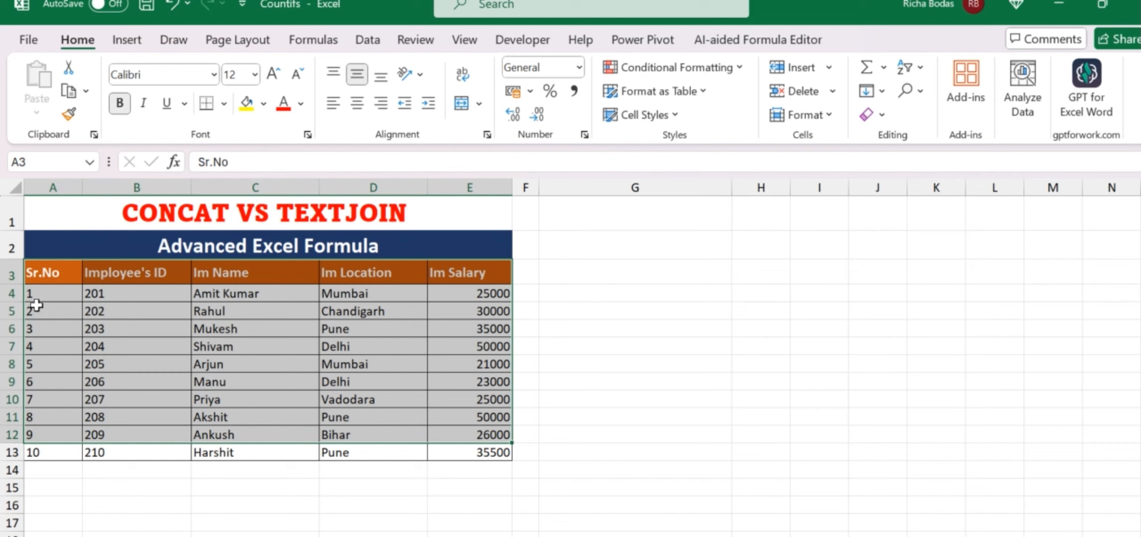
left_click_drag(34, 309, 248, 309)
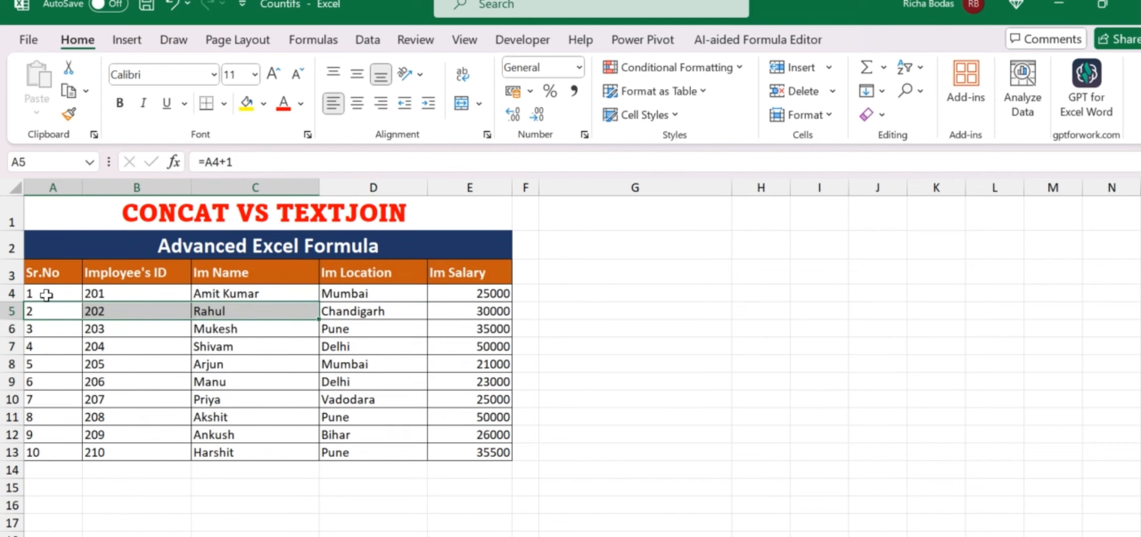
left_click_drag(36, 293, 464, 302)
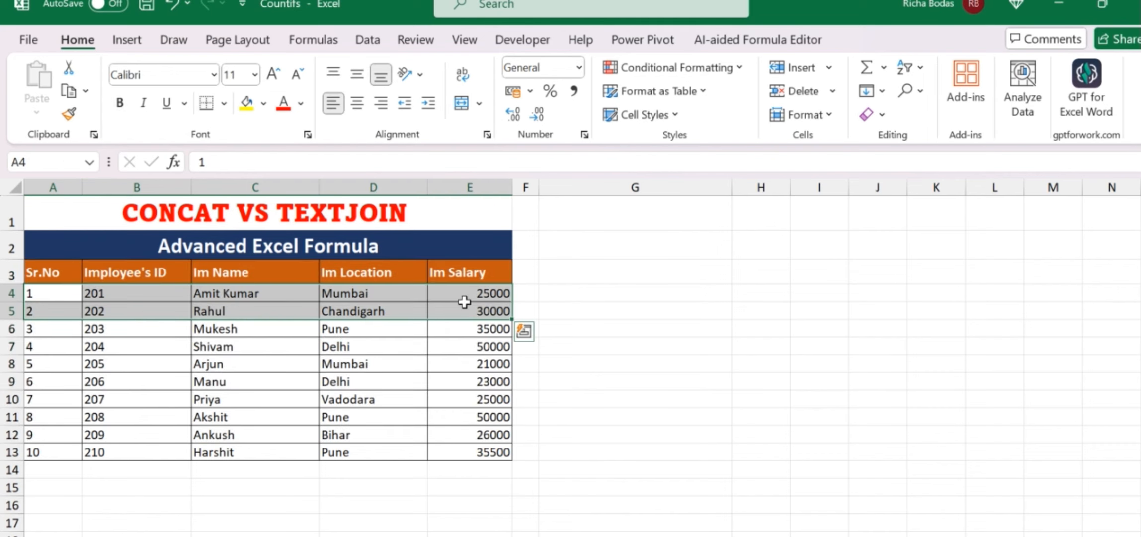
Write the first employee's serial number, ID, name, location and salary into G4 as space-separated plain text, and clear the cell
left_click(553, 295)
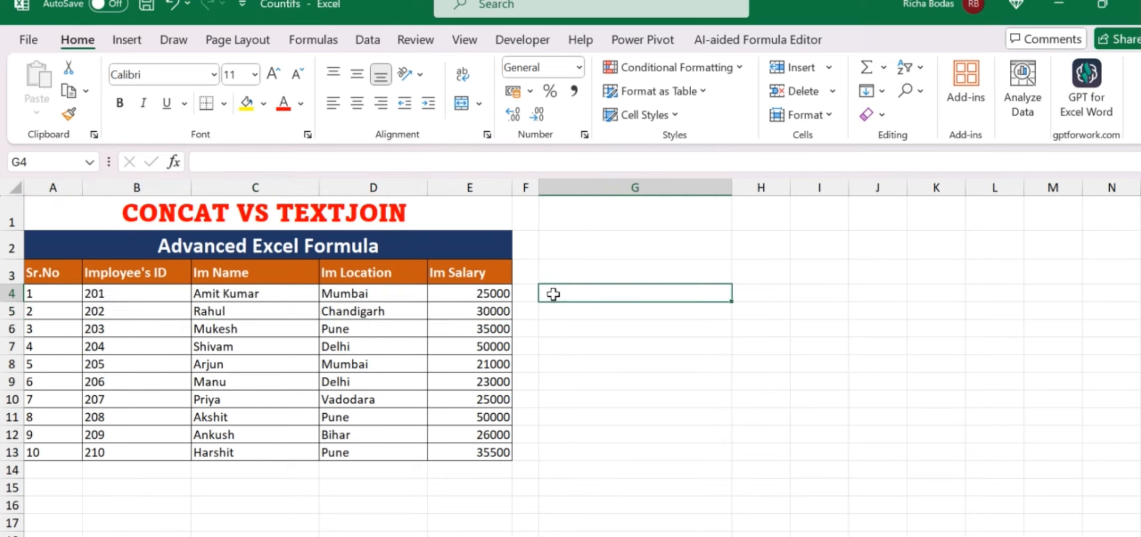
type("1")
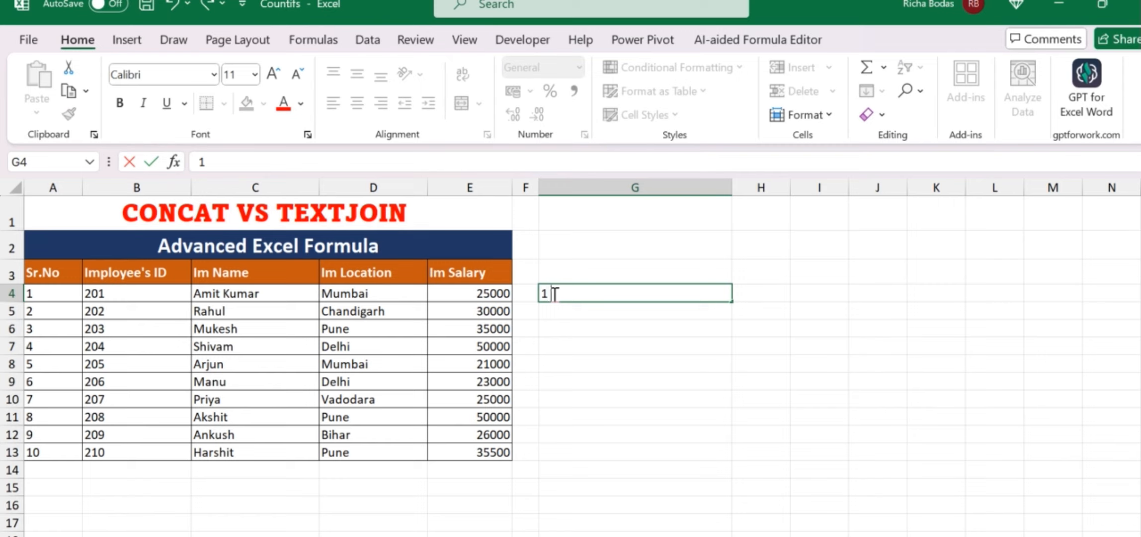
type(" 201 Amit")
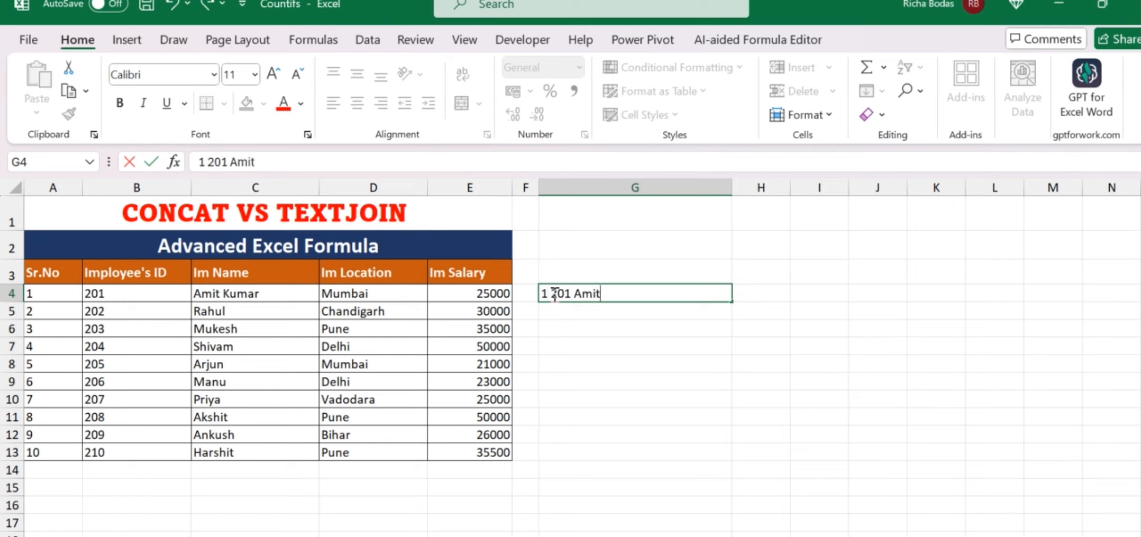
type(" Kumar")
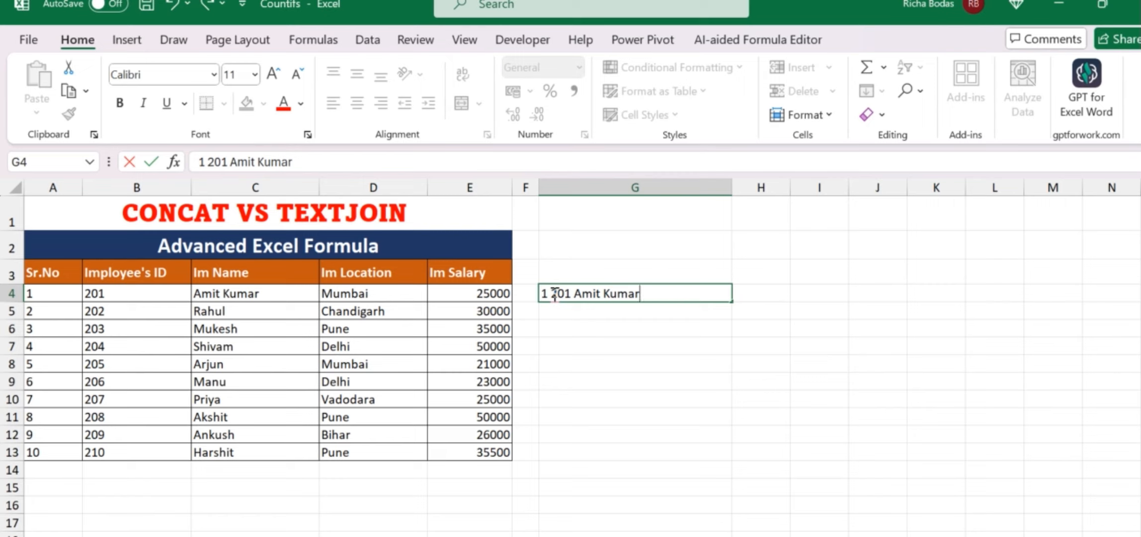
type(" Mumbaui")
key("BackSpace")
key("BackSpace")
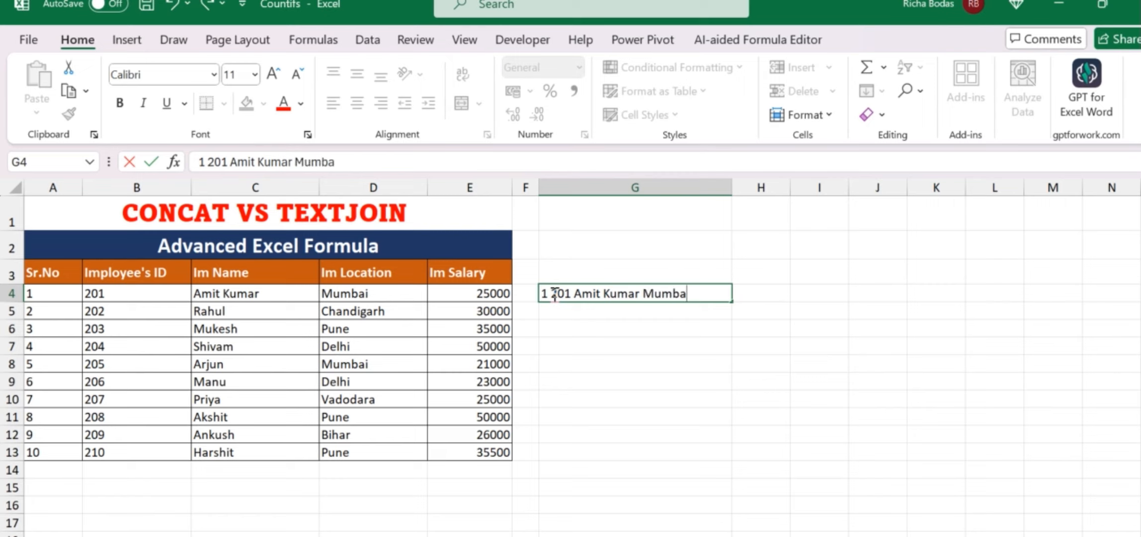
type("i 2500-0")
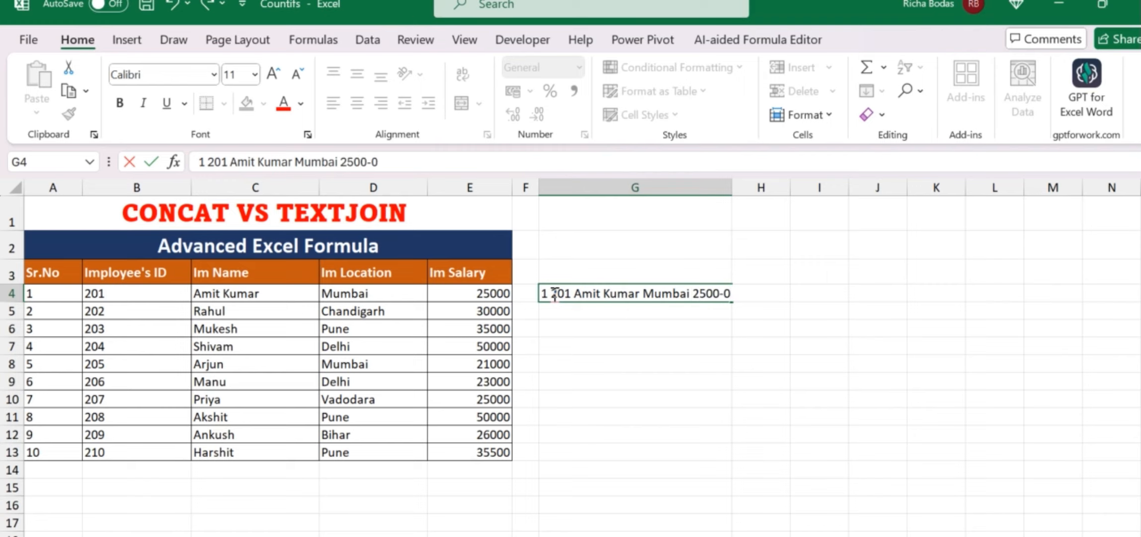
key("BackSpace")
key("BackSpace")
type("00")
key("BackSpace")
key("Return")
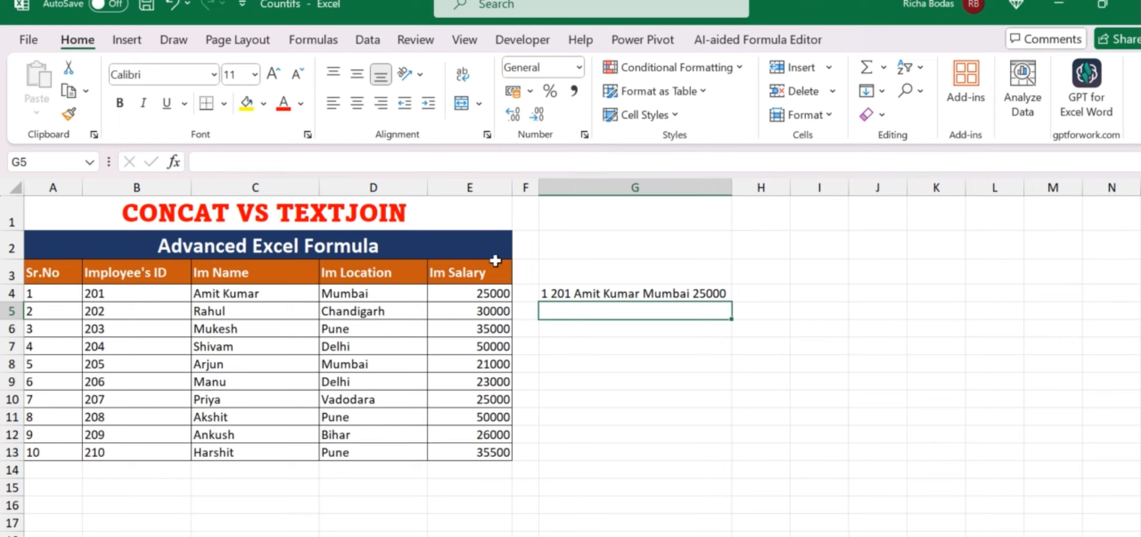
left_click(694, 291)
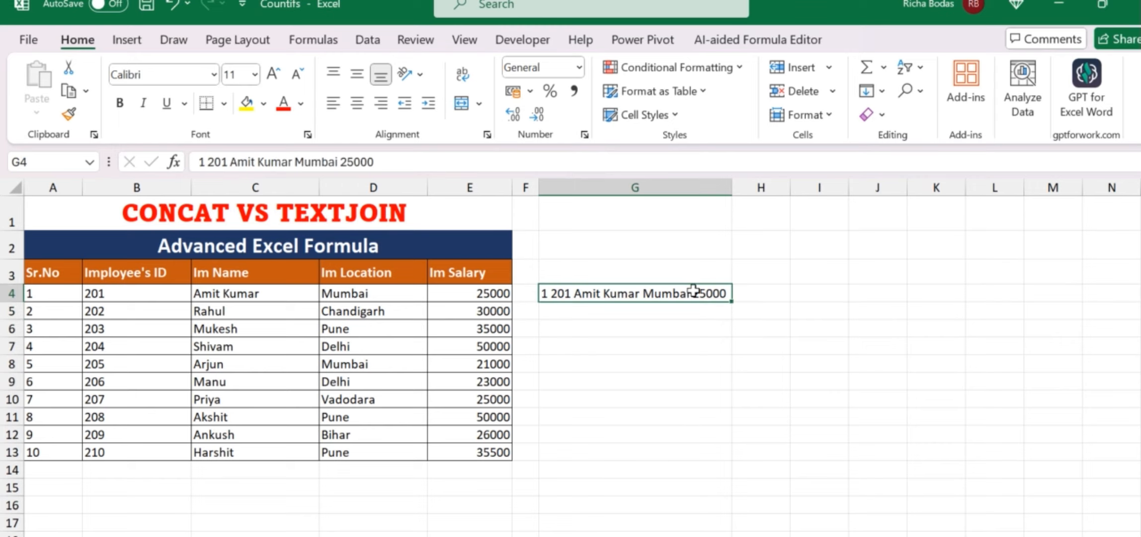
key("Delete")
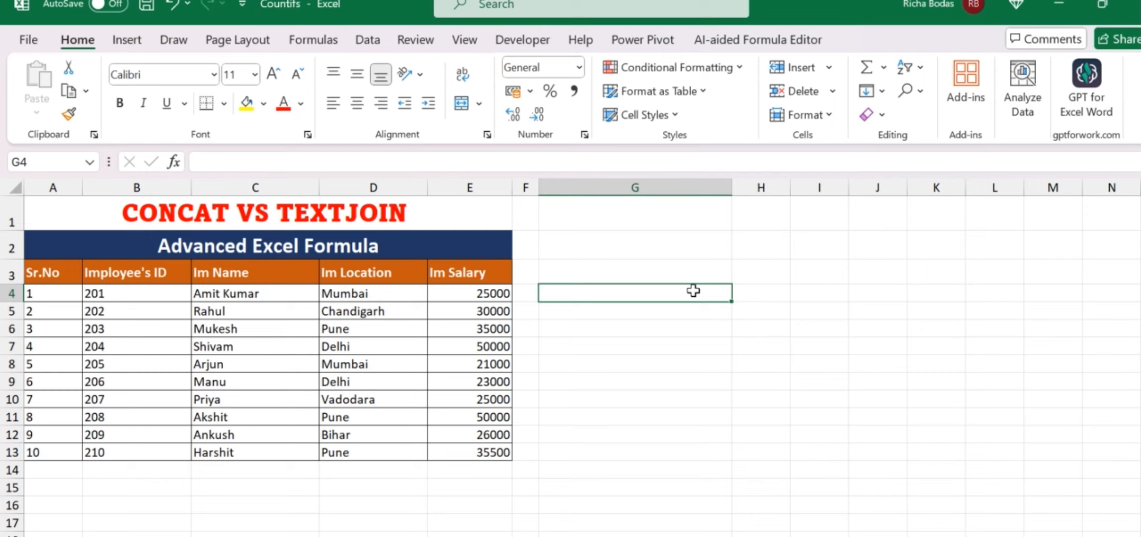
Combine the first employee's cells A4, B4, C4, D4 and E4 in G4 with a CONCAT formula
type("=c")
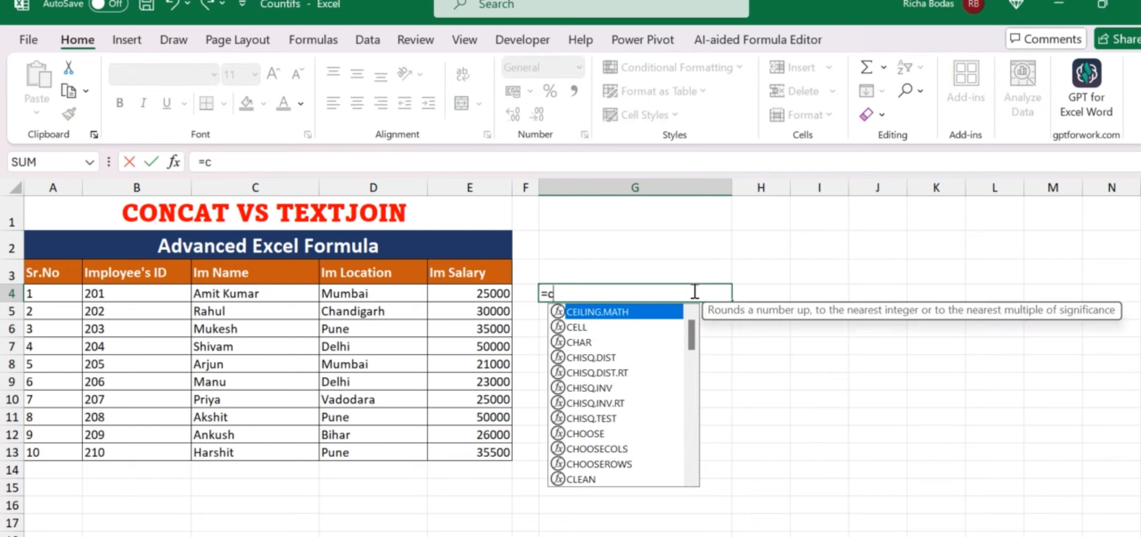
type("oncat")
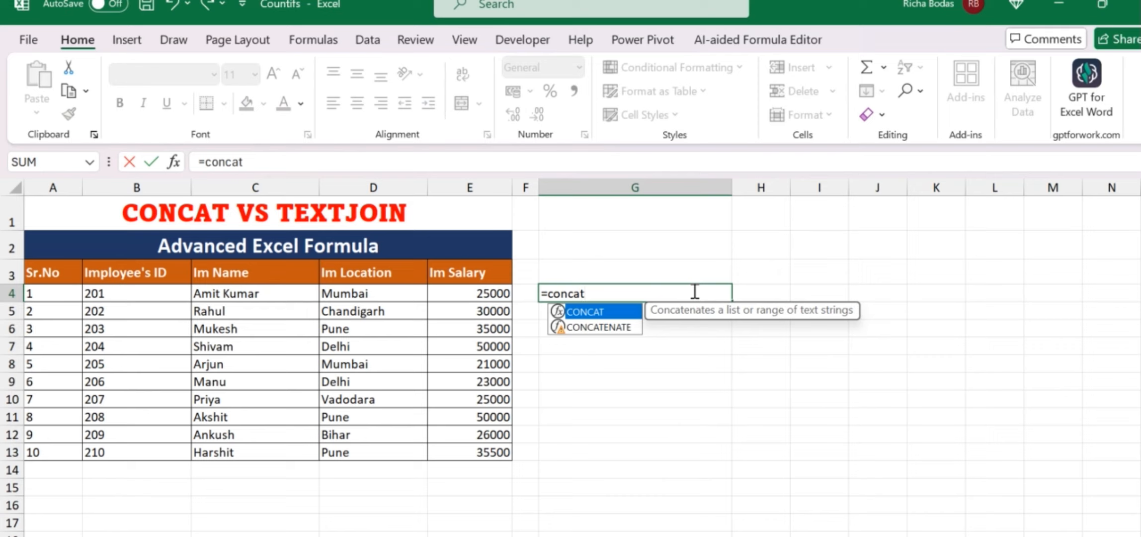
key("Tab")
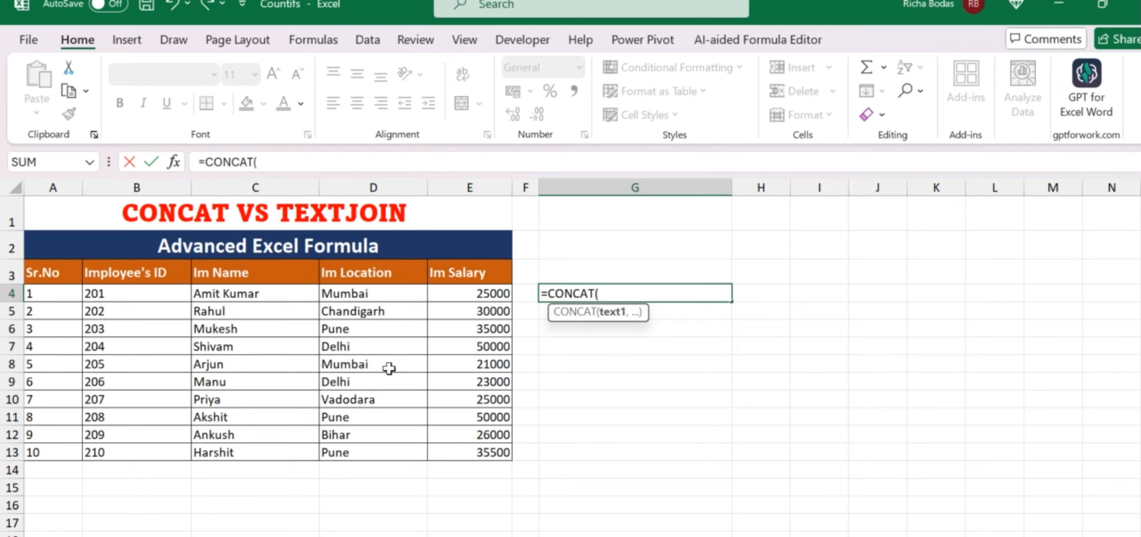
left_click(35, 294)
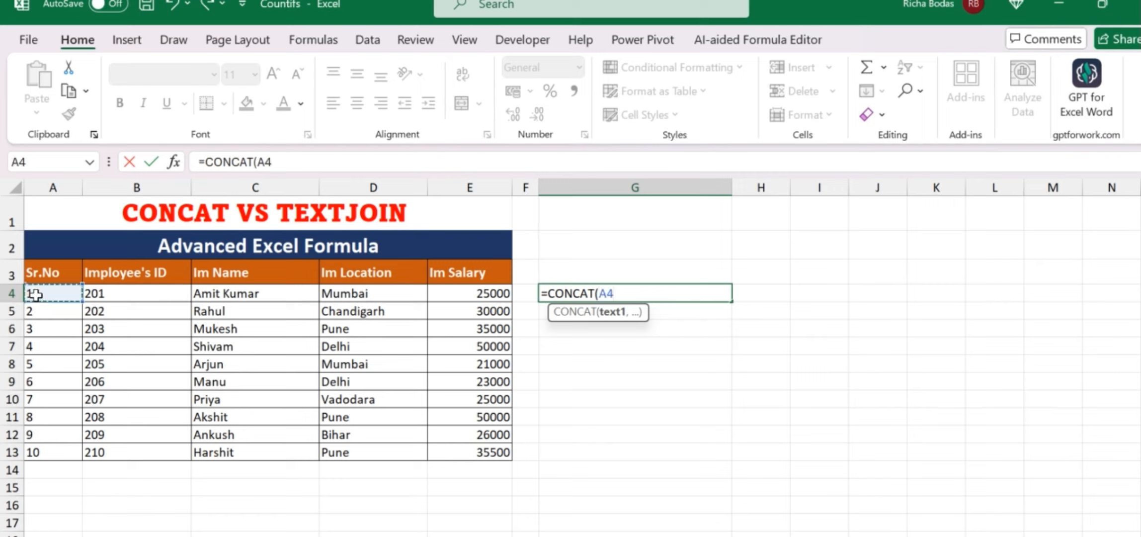
type(",")
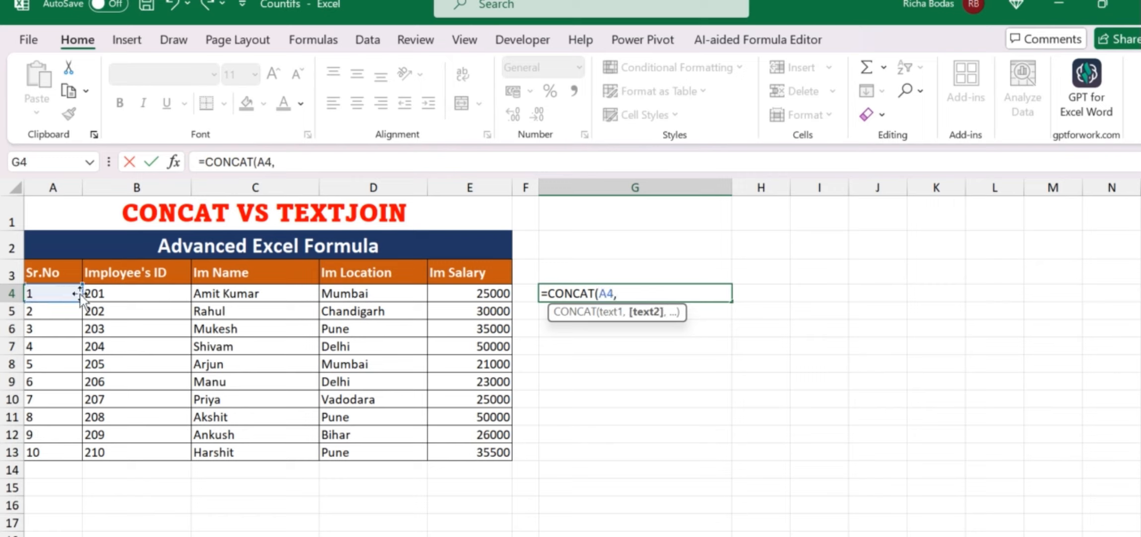
left_click(116, 293)
type(",")
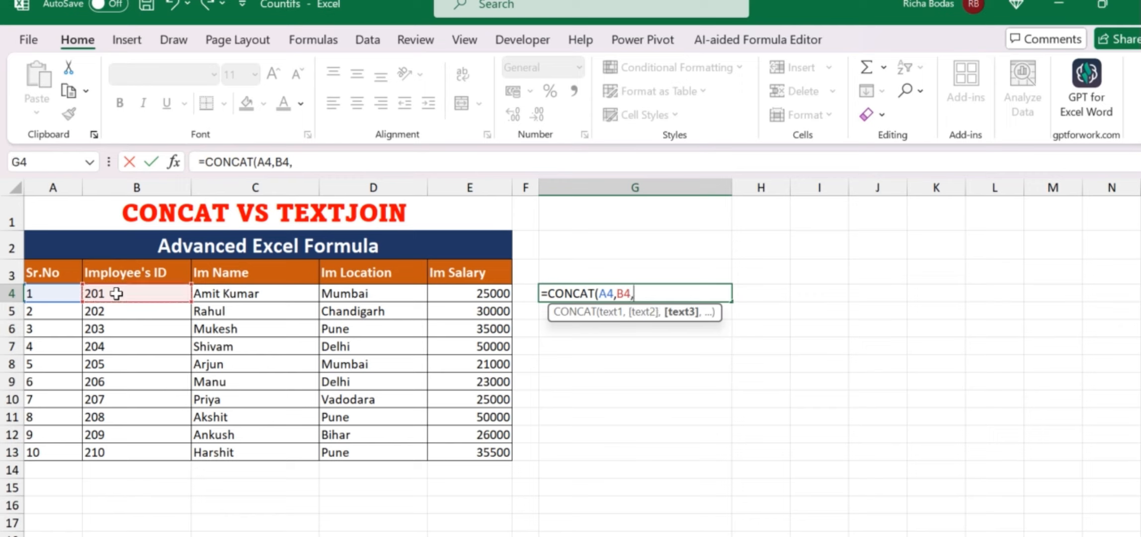
left_click(232, 292)
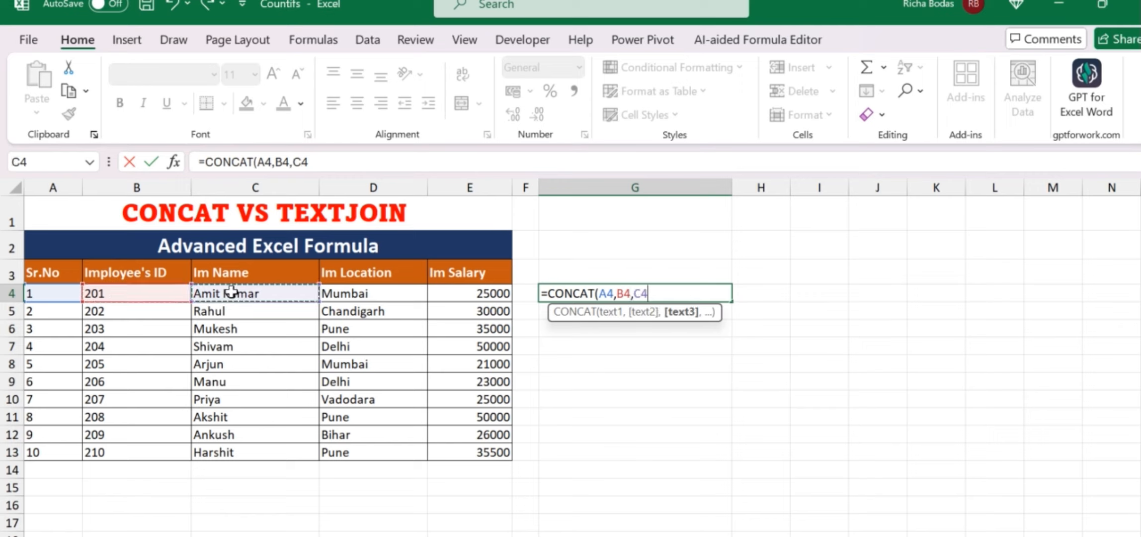
type(",")
left_click(349, 291)
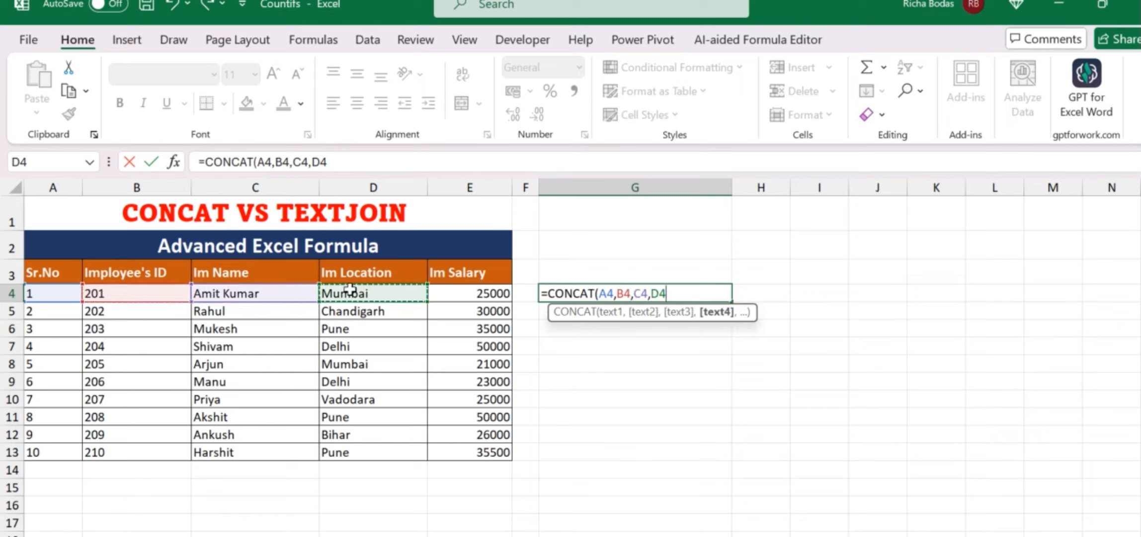
type(",")
left_click(450, 298)
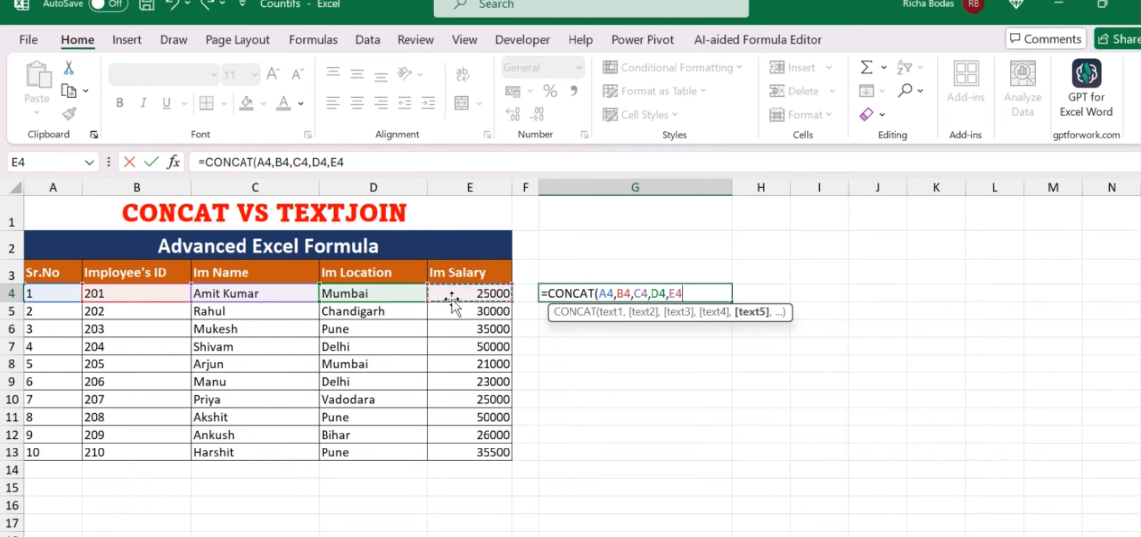
key("Return")
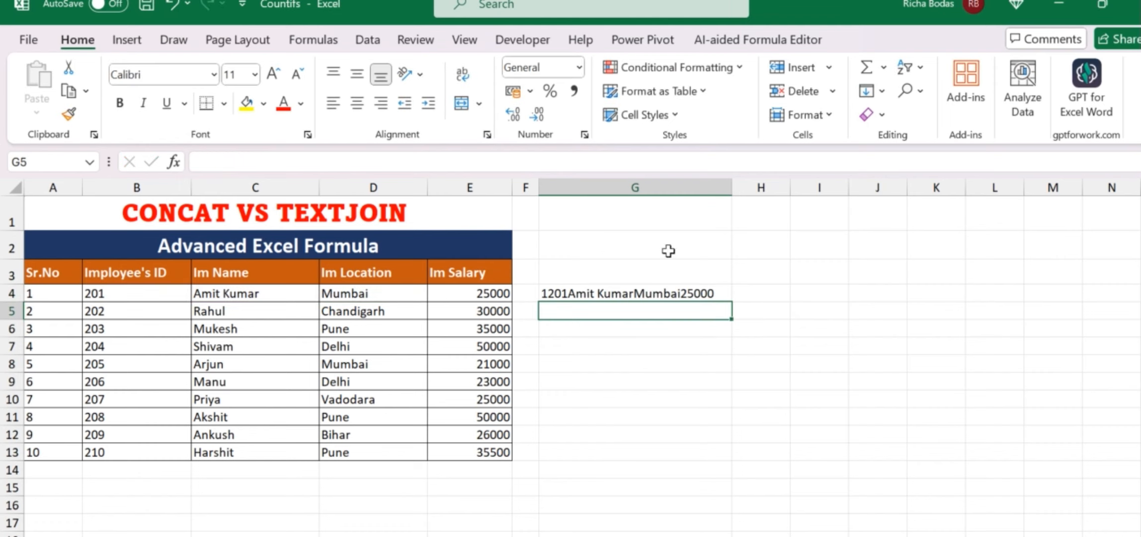
Add a quoted space " " between A4 and B4 and between B4 and C4 in G4's CONCAT formula
left_click(716, 292)
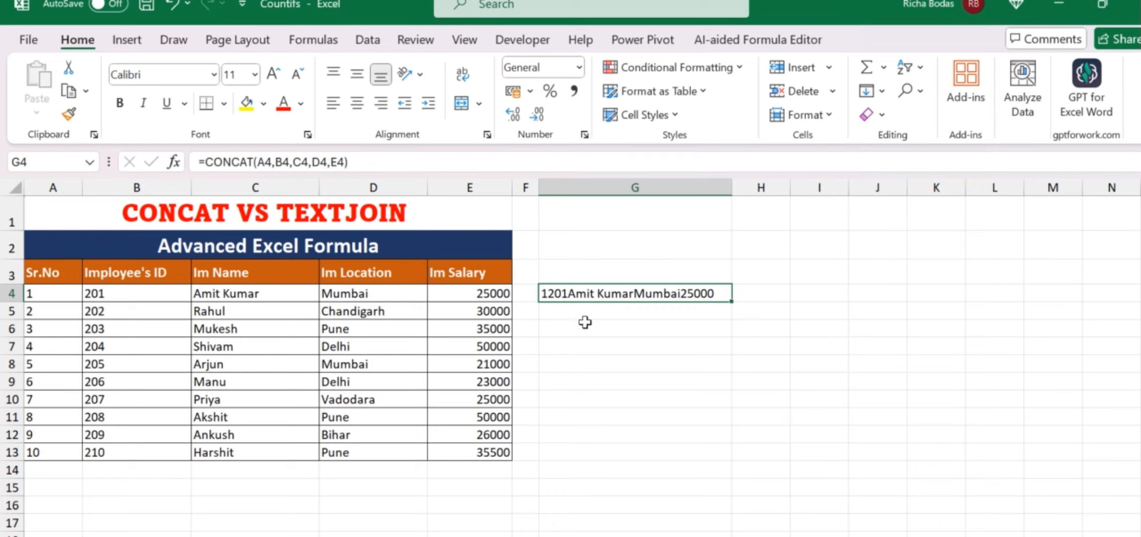
key("F2")
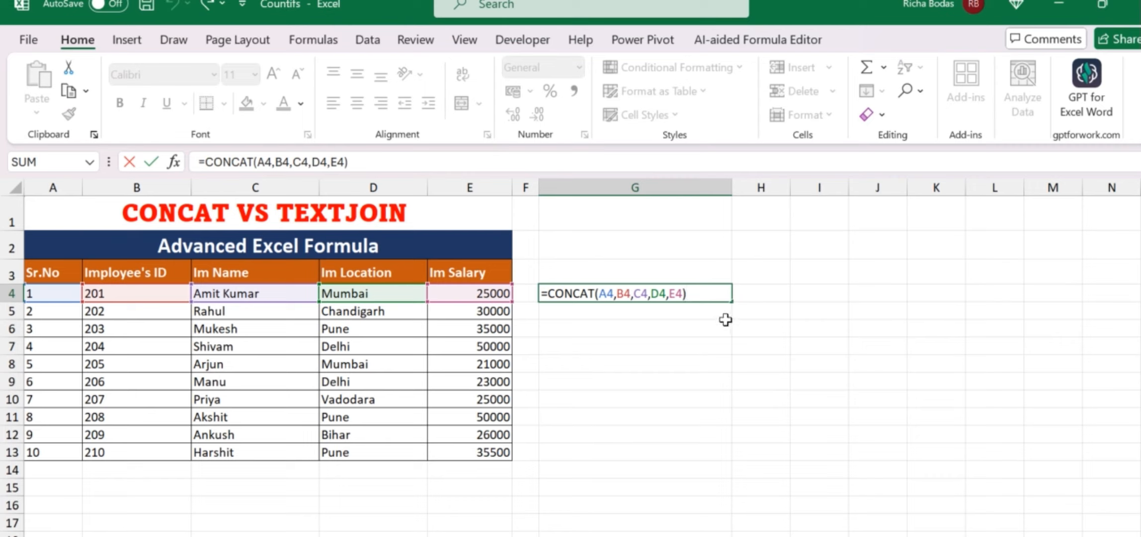
left_click(614, 293)
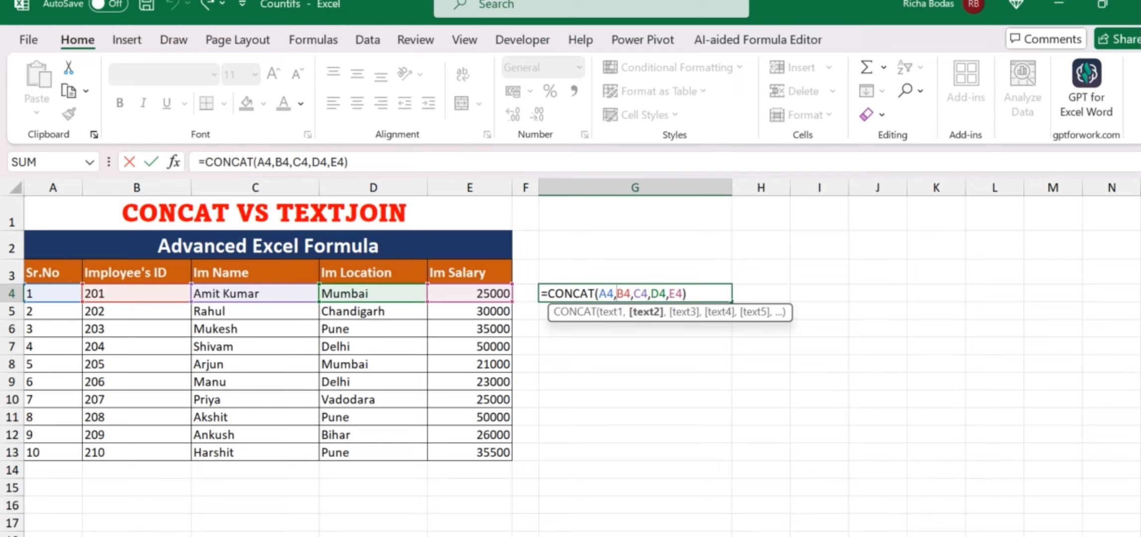
type("\"")
type(" \"")
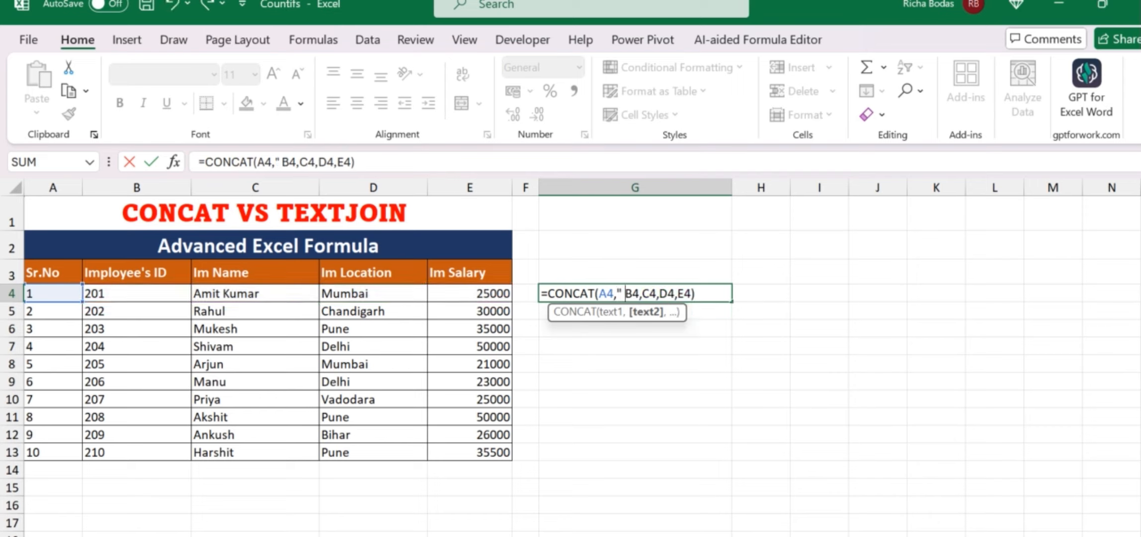
type(",")
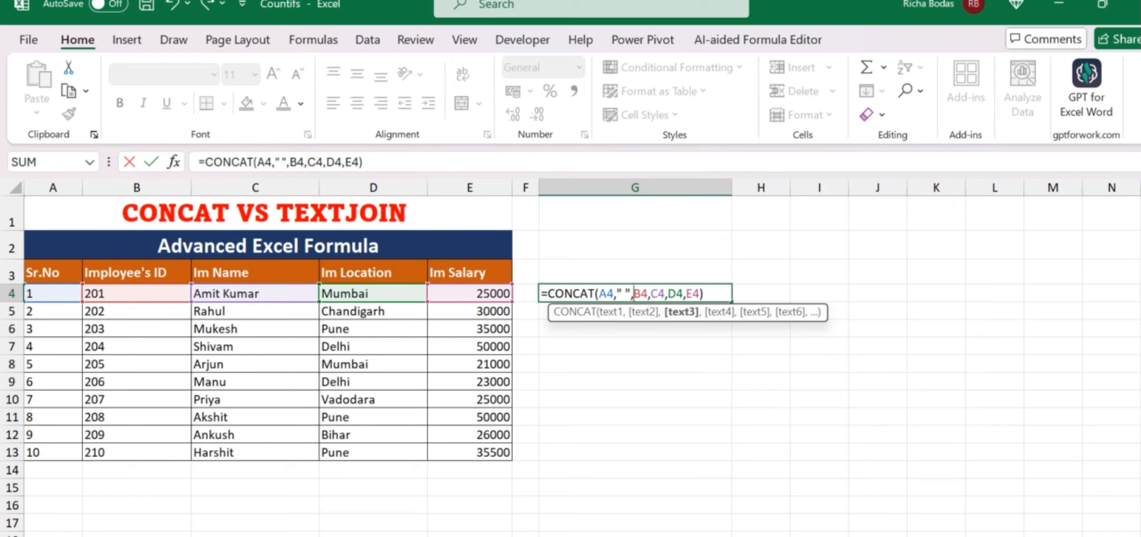
left_click(651, 293)
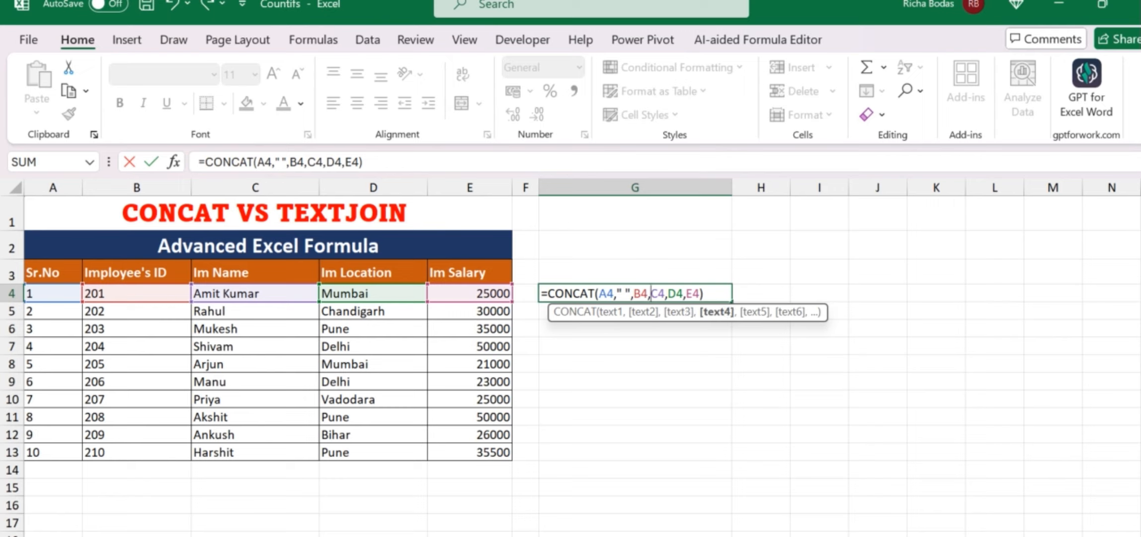
type("\" ")
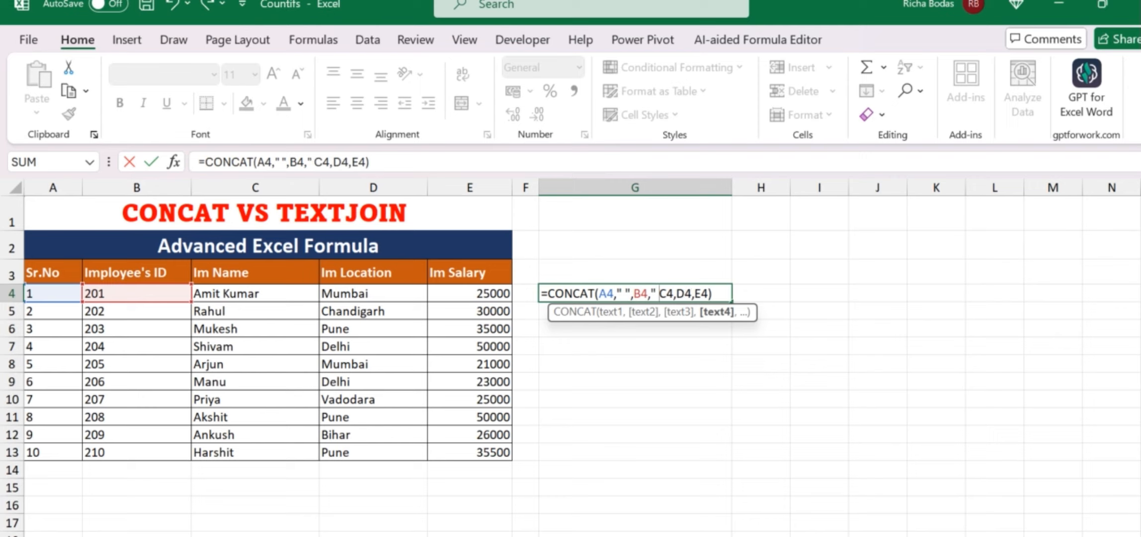
type("\",")
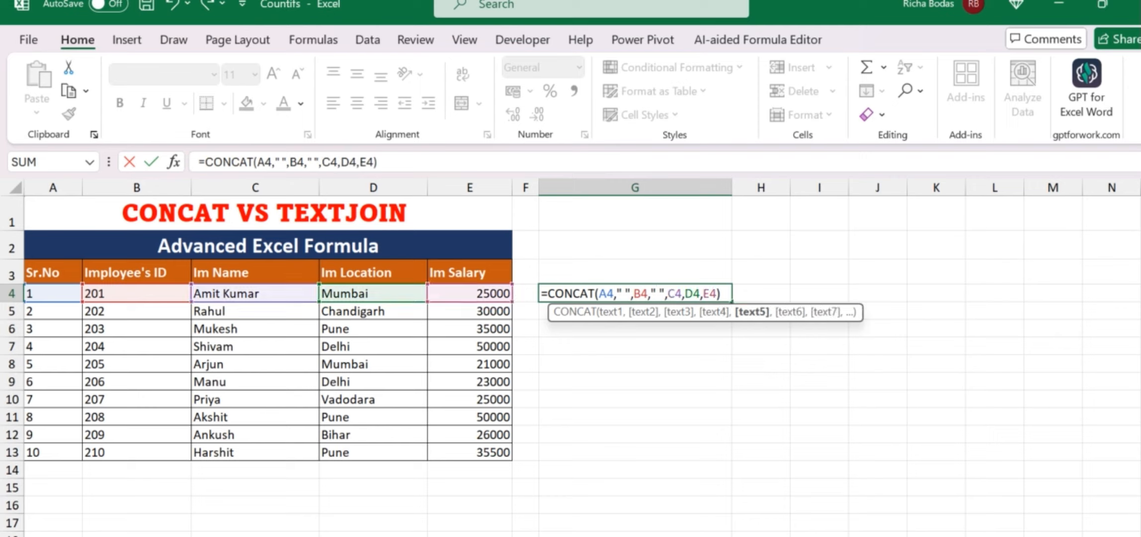
Add a quoted space " " between C4 and D4 and between D4 and E4, and complete G4's CONCAT formula
left_click(685, 293)
type("\"")
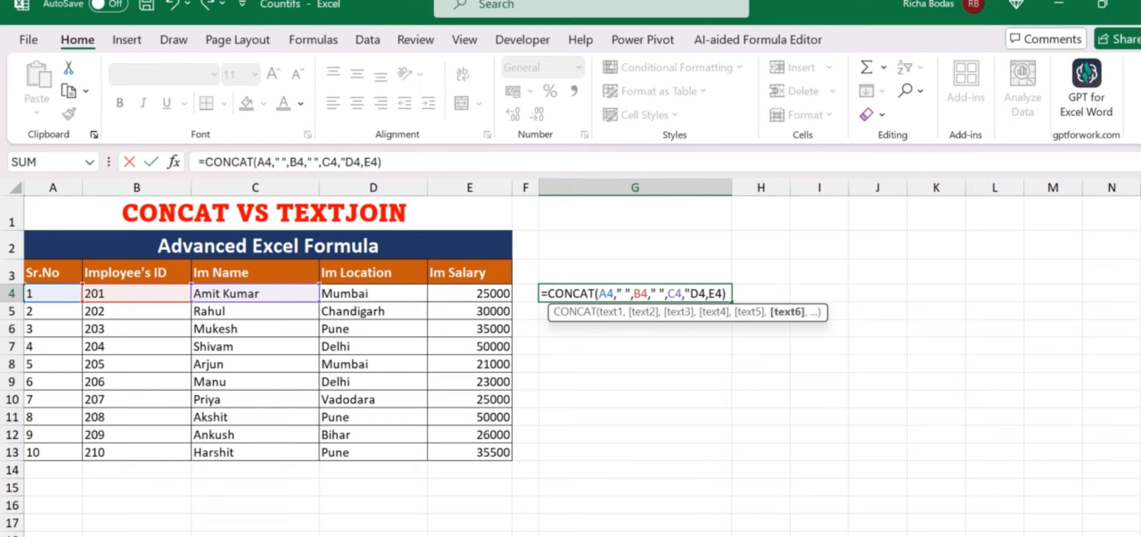
type(" \"")
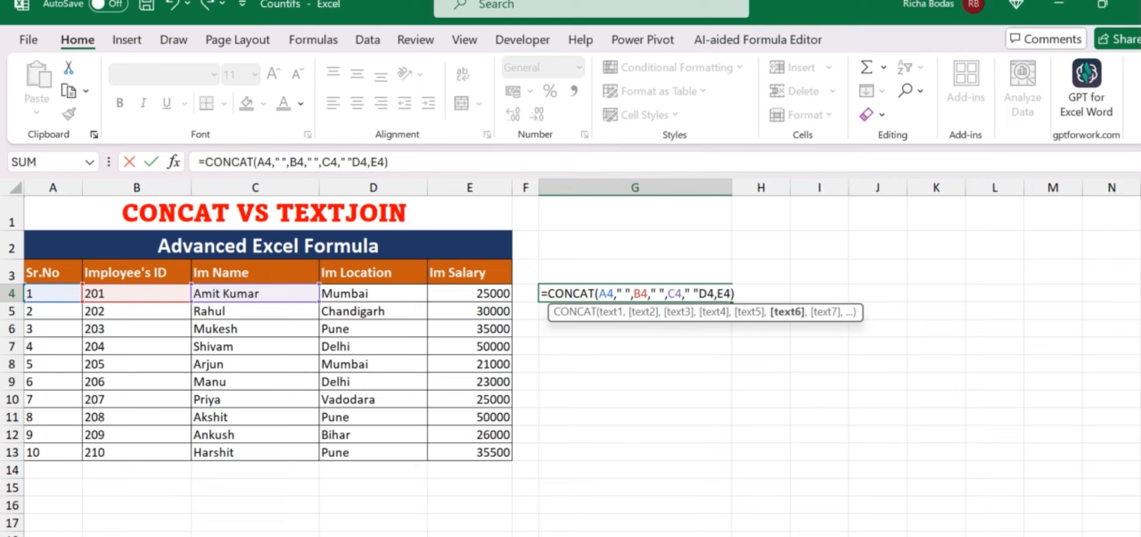
type(",")
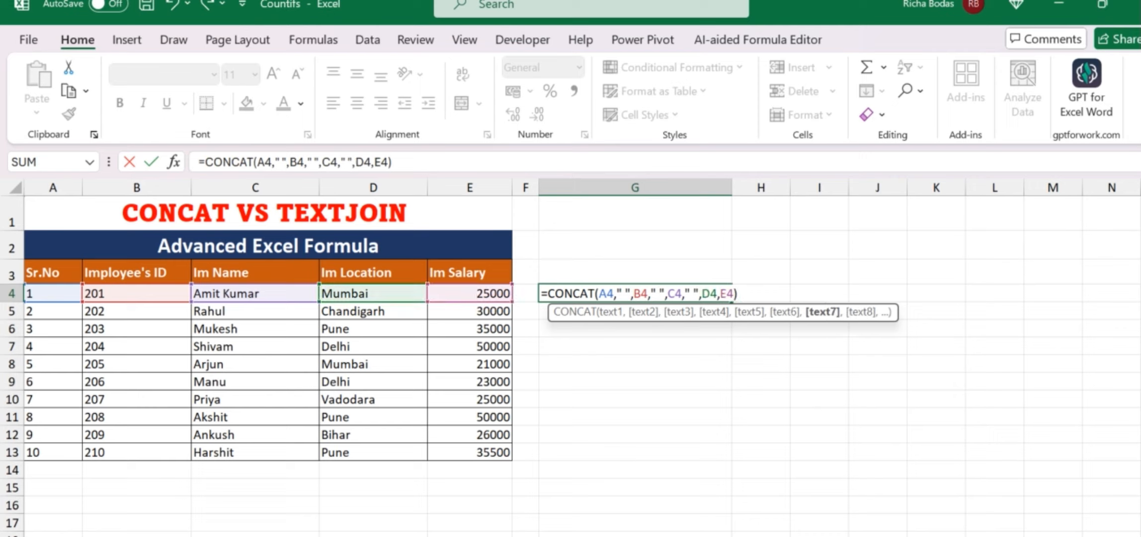
key("Right")
type("\" \"")
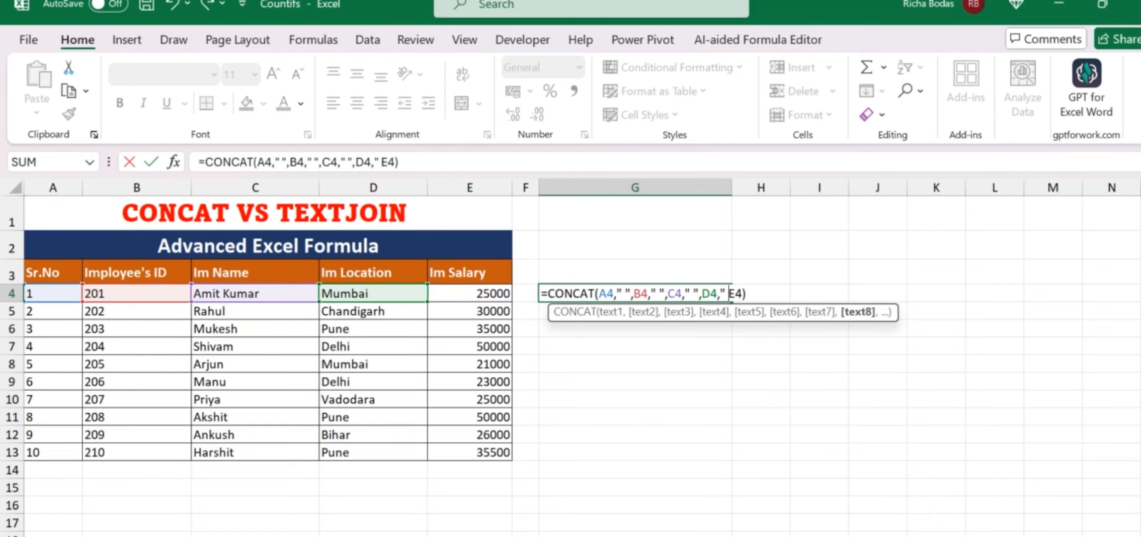
type(",")
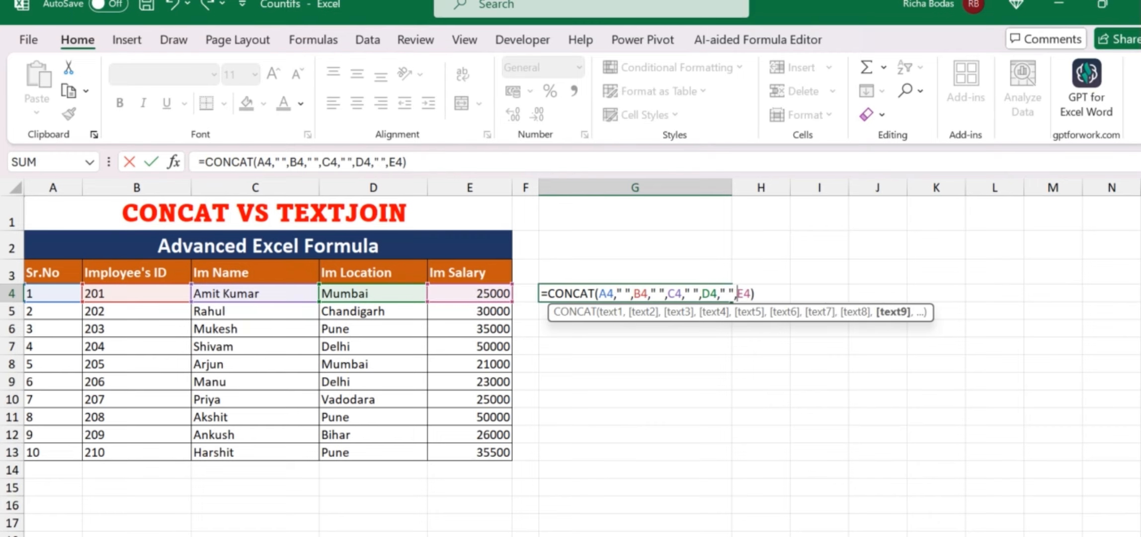
key("Return")
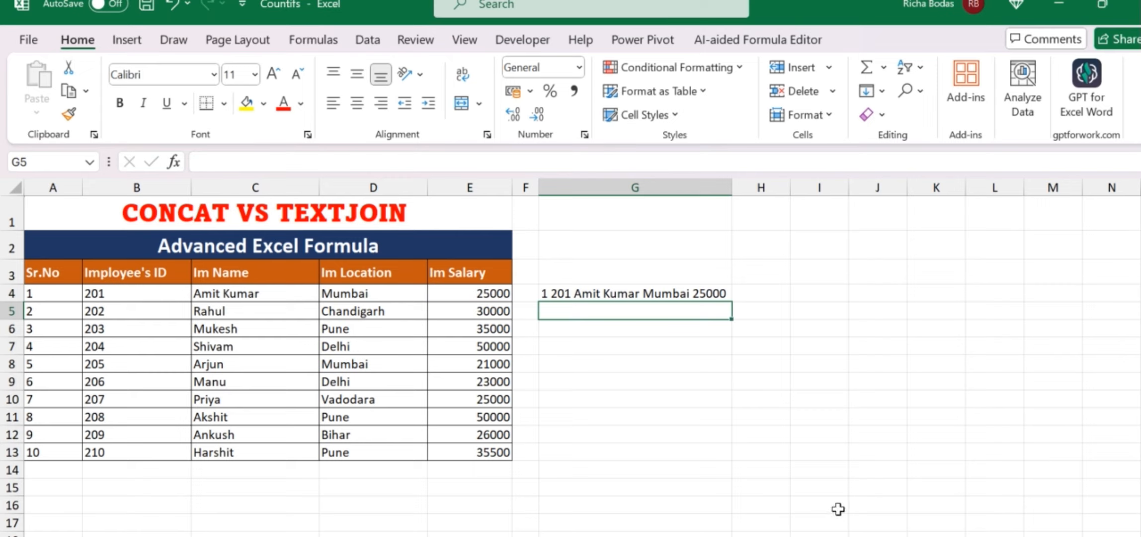
Widen column H and label the result beside G4 as "CONCAT Formula" in H4
left_click(659, 295)
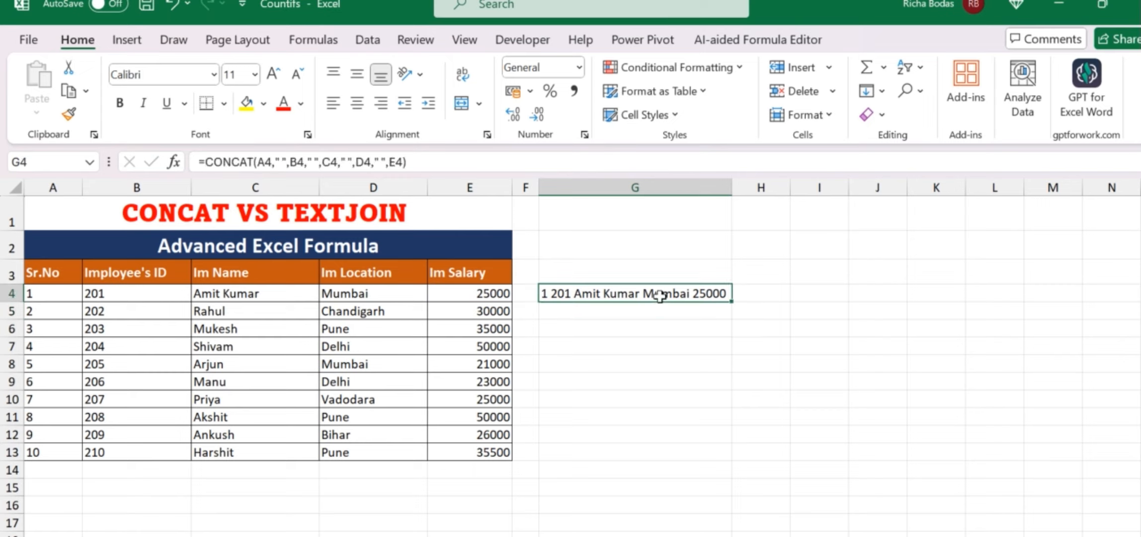
left_click(756, 294)
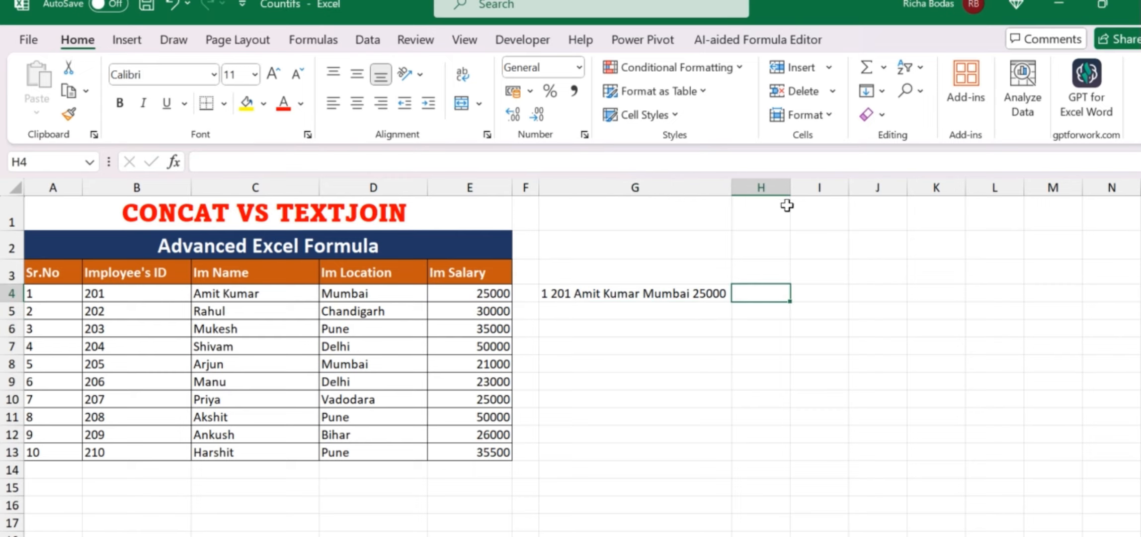
left_click_drag(790, 187, 819, 186)
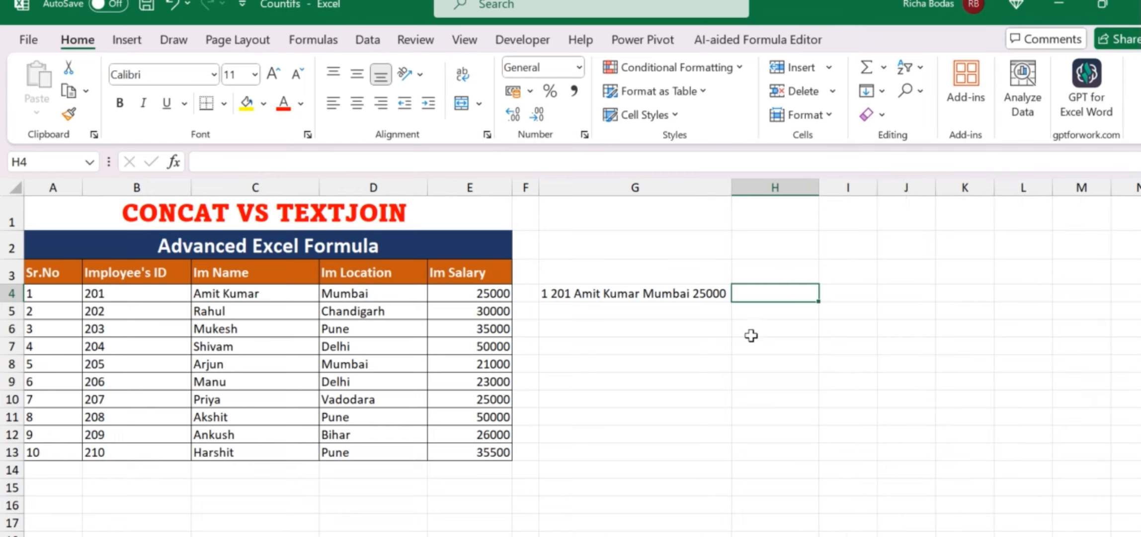
type("CONC")
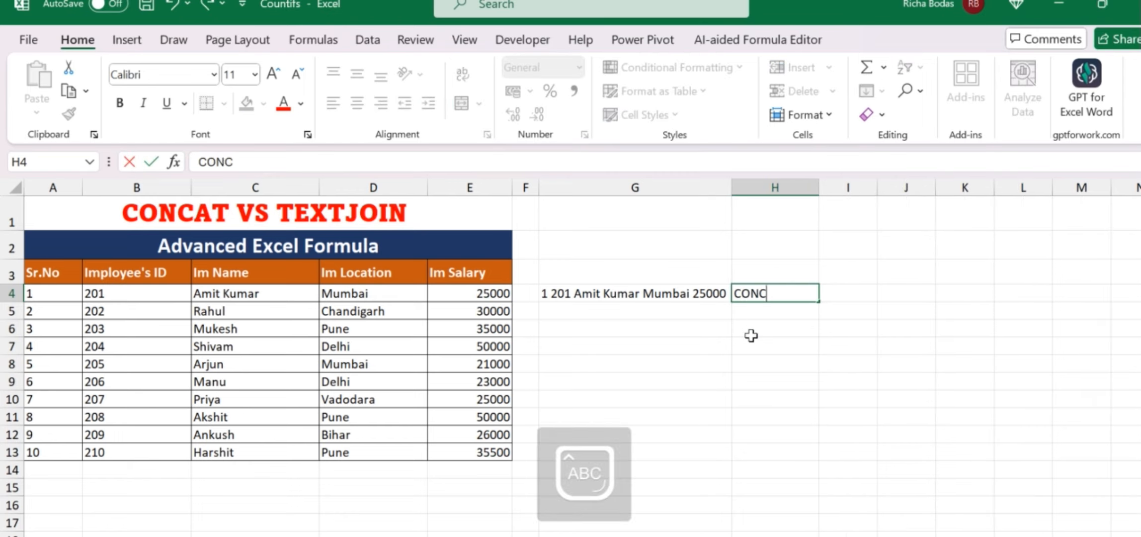
type("AT")
key("Caps_Lock")
type("Formula'")
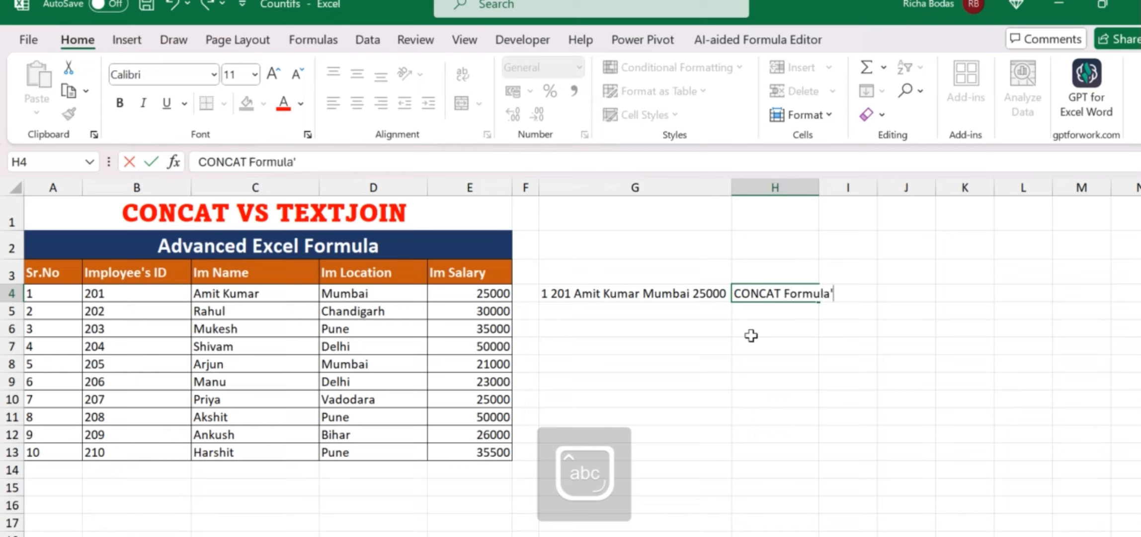
key("BackSpace")
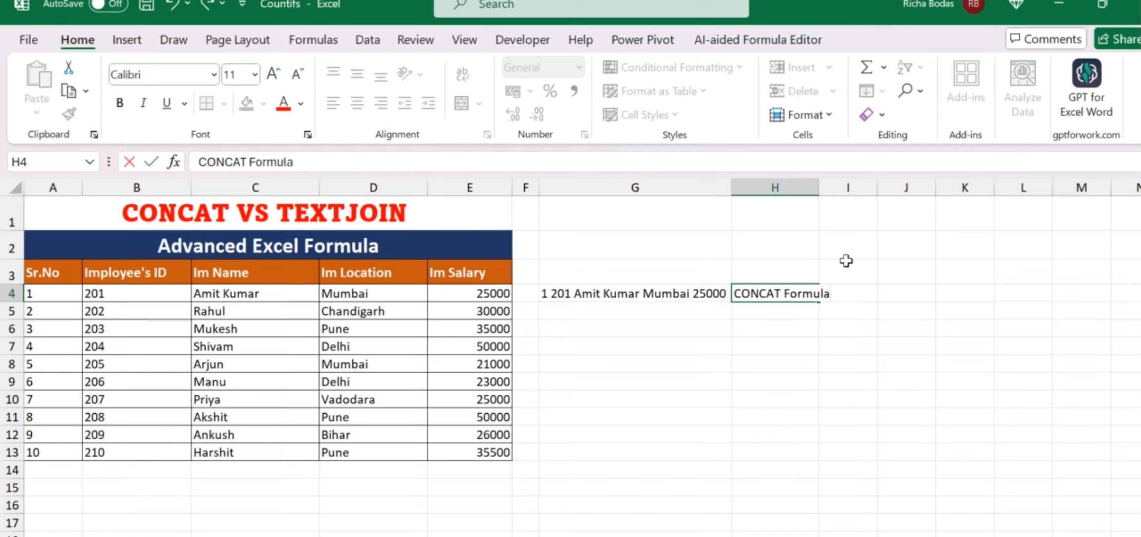
Widen column H a little more so that the whole label in H4 fits
left_click(827, 188)
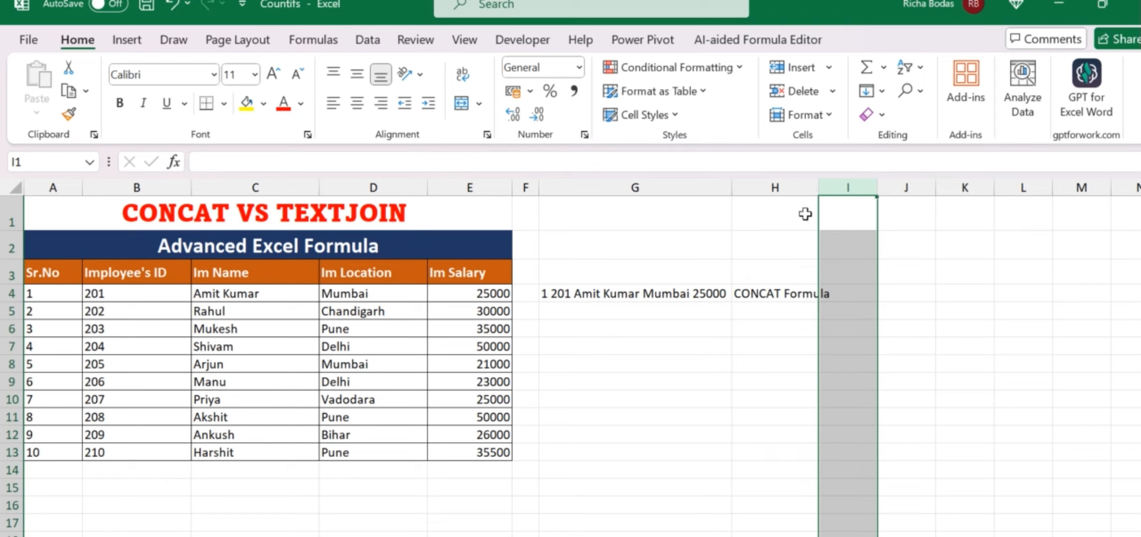
left_click(813, 241)
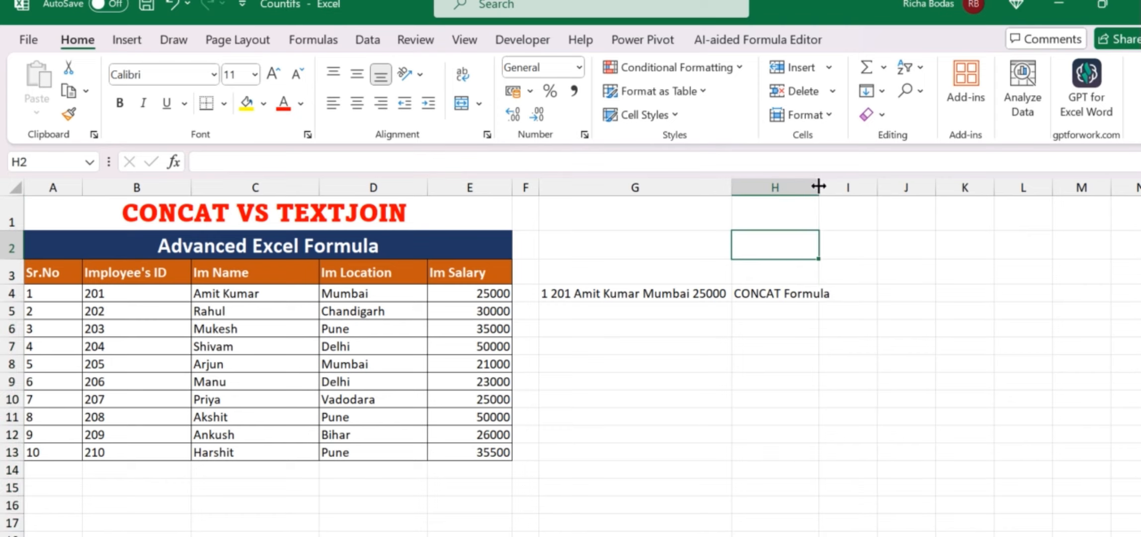
left_click_drag(819, 186, 834, 186)
Fill G4's CONCAT formula down to G13 for all the remaining employees
left_click(603, 319)
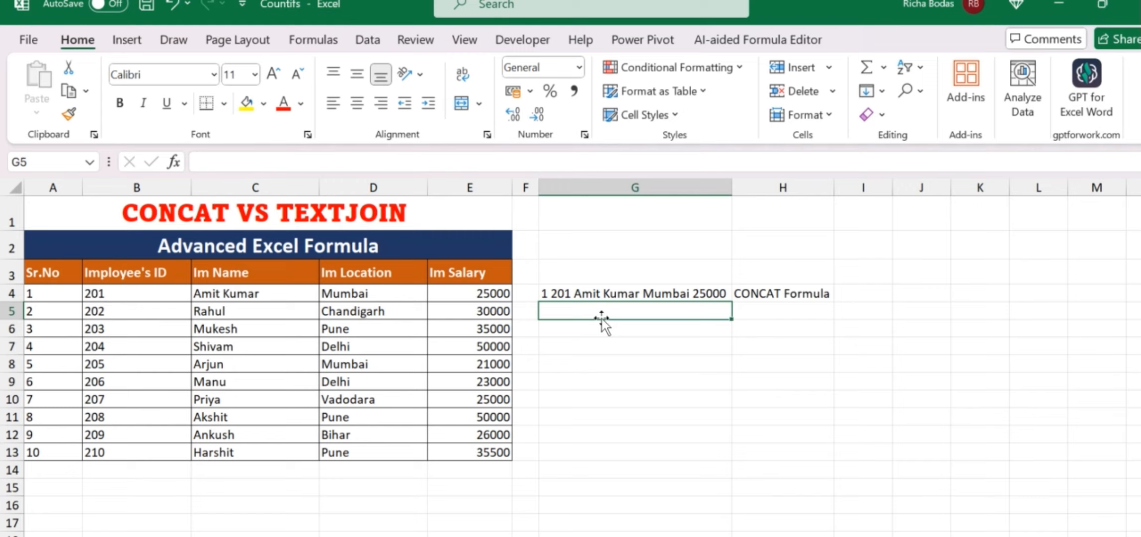
left_click(641, 288)
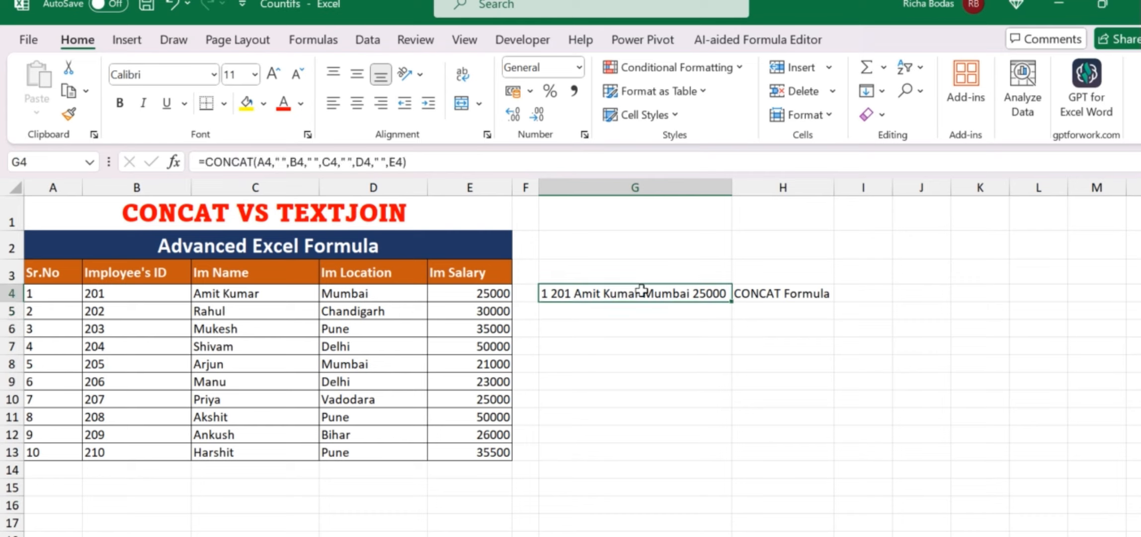
left_click_drag(729, 307, 743, 468)
left_click(676, 293)
left_click_drag(731, 303, 741, 456)
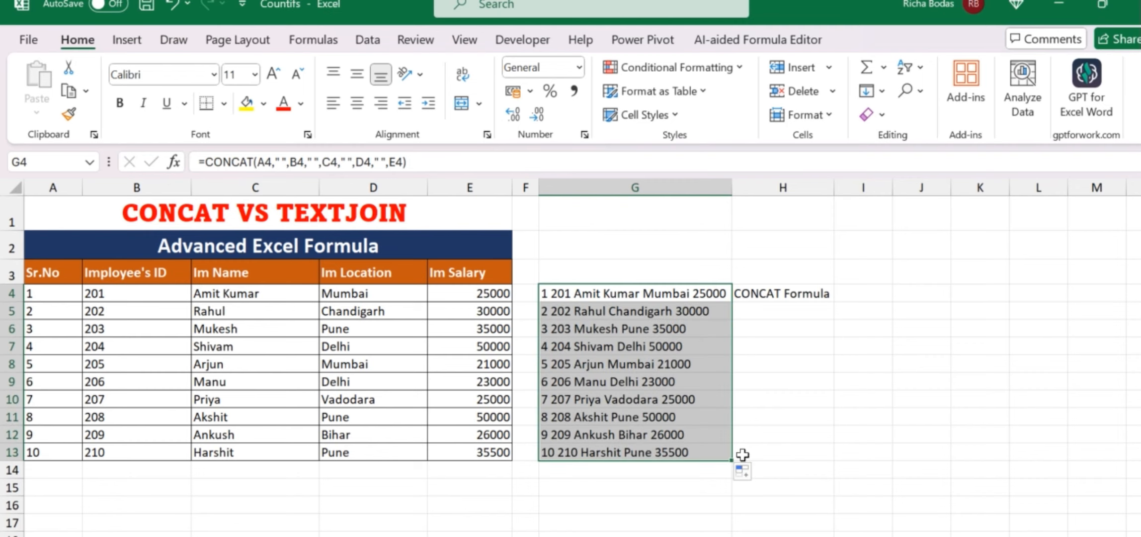
Move the "CONCAT Formula" label from H4 to G3 as the heading of the combined results
left_click(643, 266)
left_click(740, 291)
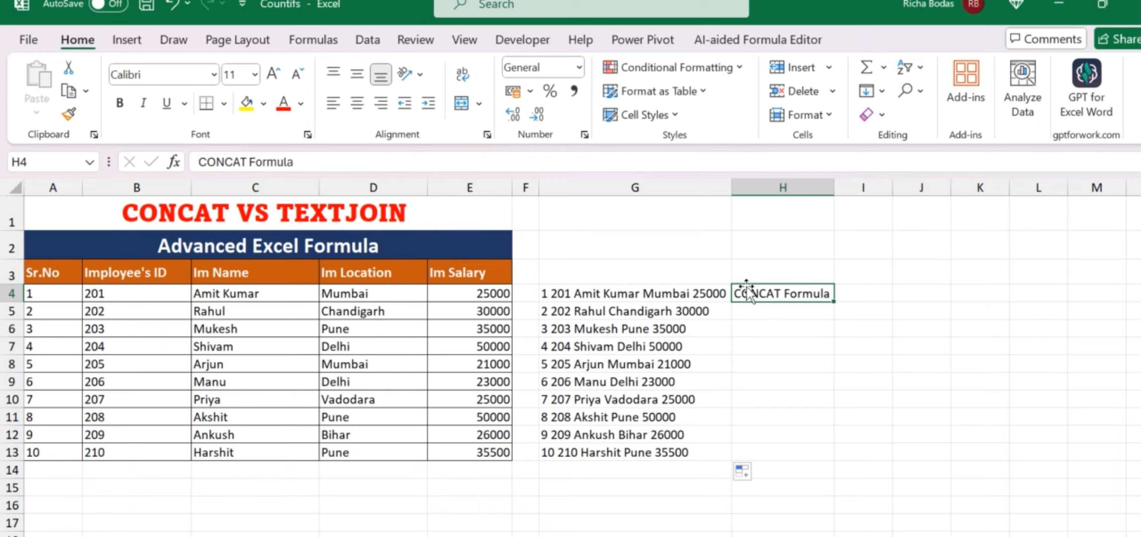
key("ctrl+c")
key("Left")
key("Left")
key("Right")
key("Up")
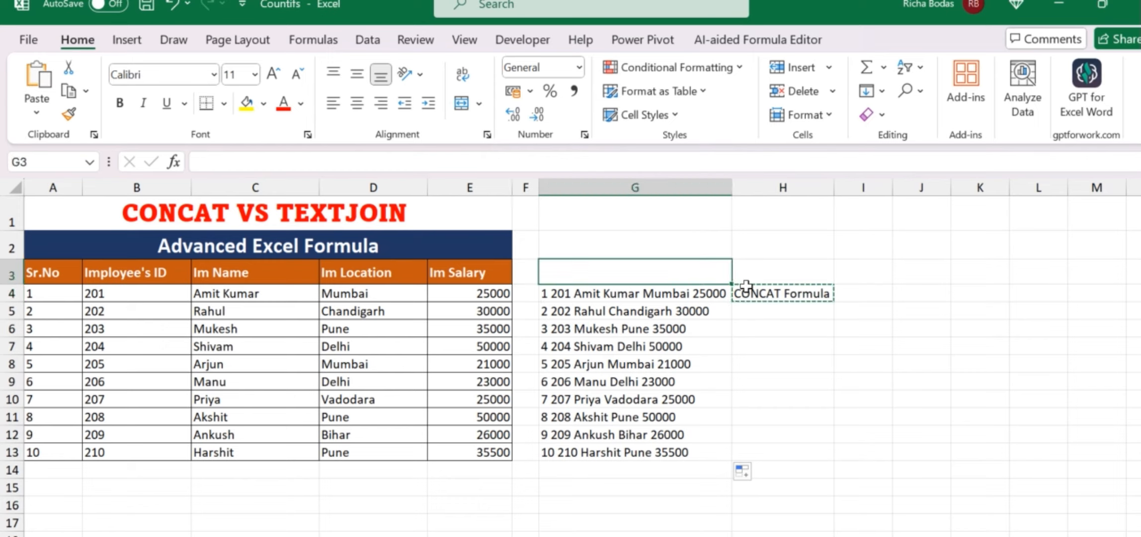
key("Return")
Enter the heading "TEXTJOIN Formula" in H3, beside the CONCAT heading
key("Right")
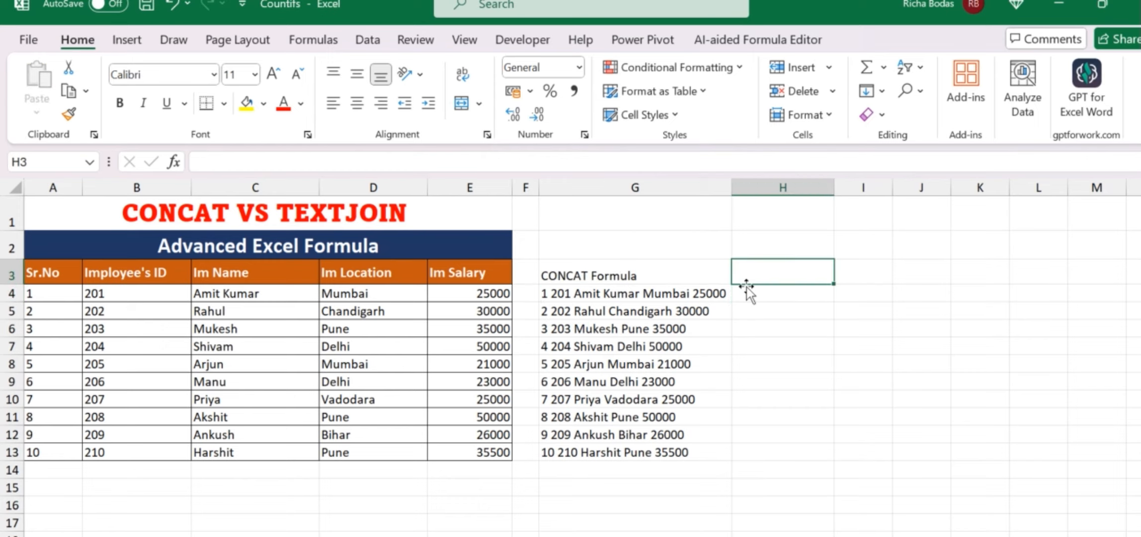
key("Left")
key("Right")
type("TWXT")
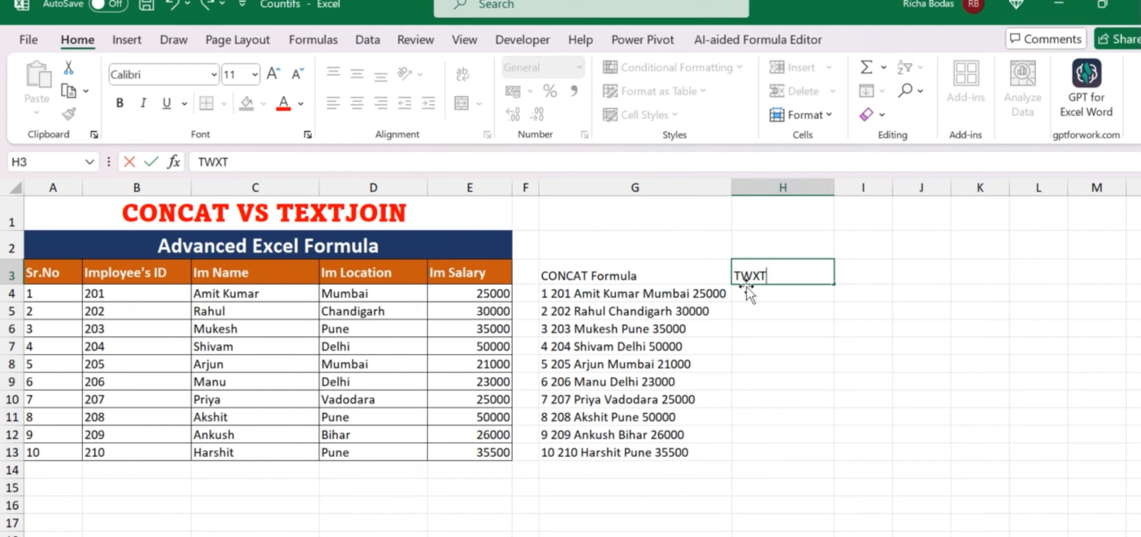
type("HOIN FOR")
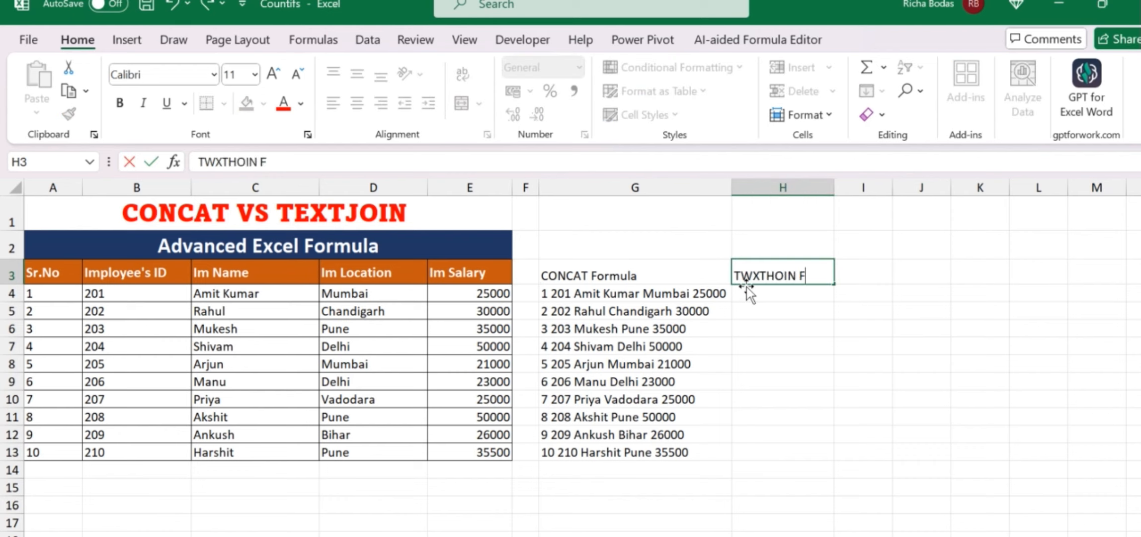
key("BackSpace")
key("BackSpace")
key("BackSpace")
key("BackSpace")
key("BackSpace")
key("BackSpace")
key("BackSpace")
key("BackSpace")
key("BackSpace")
key("BackSpace")
key("BackSpace")
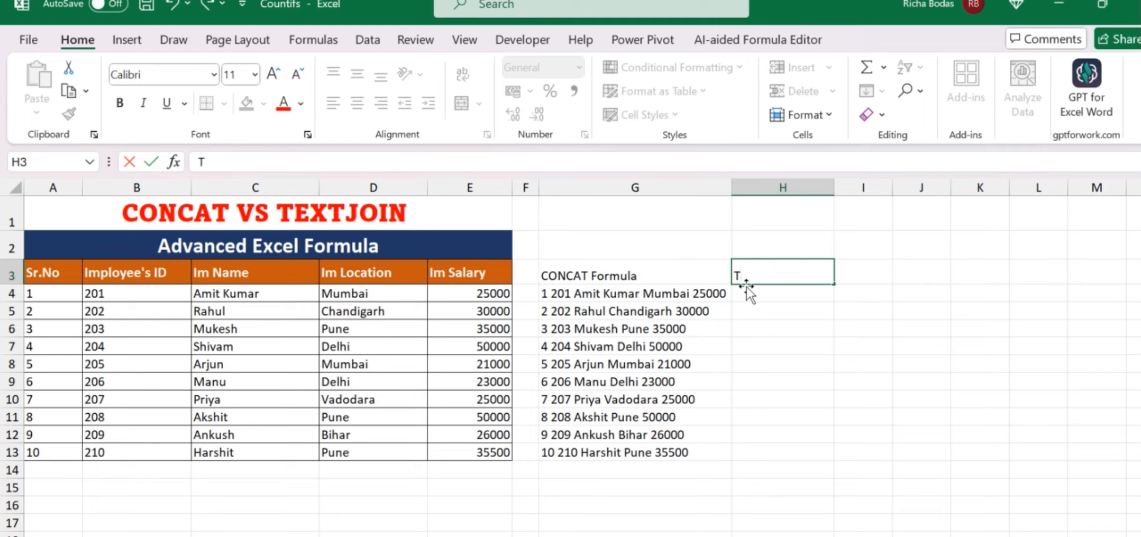
type("EXTJ")
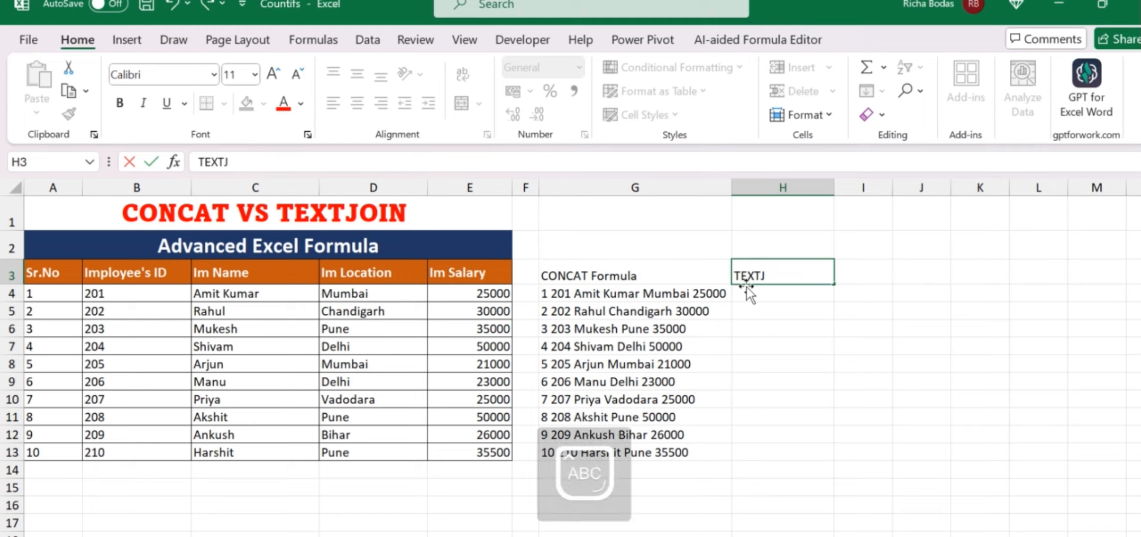
type("OIN Fo")
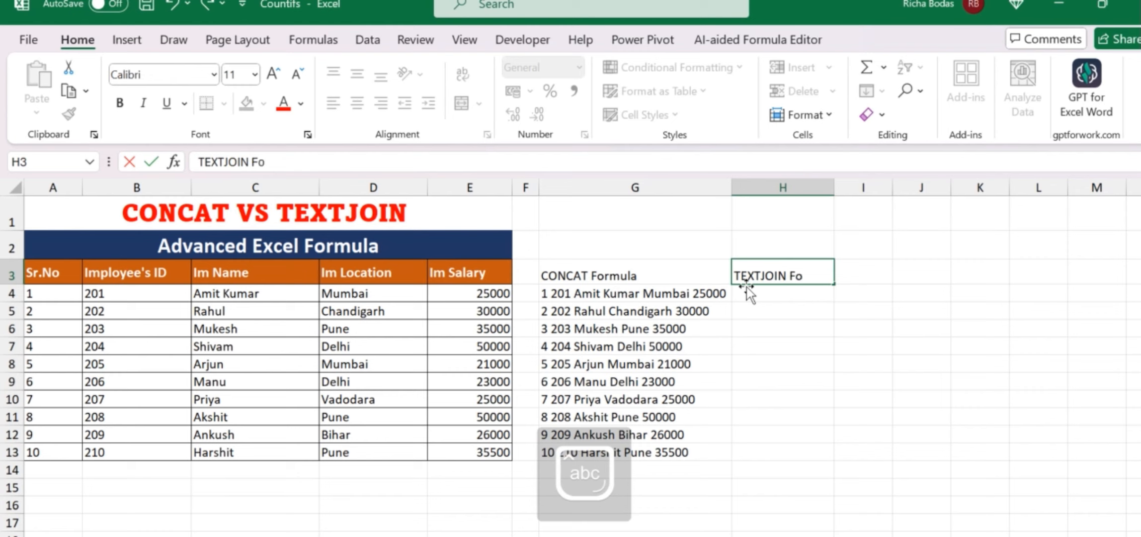
type("rmula")
key("Return")
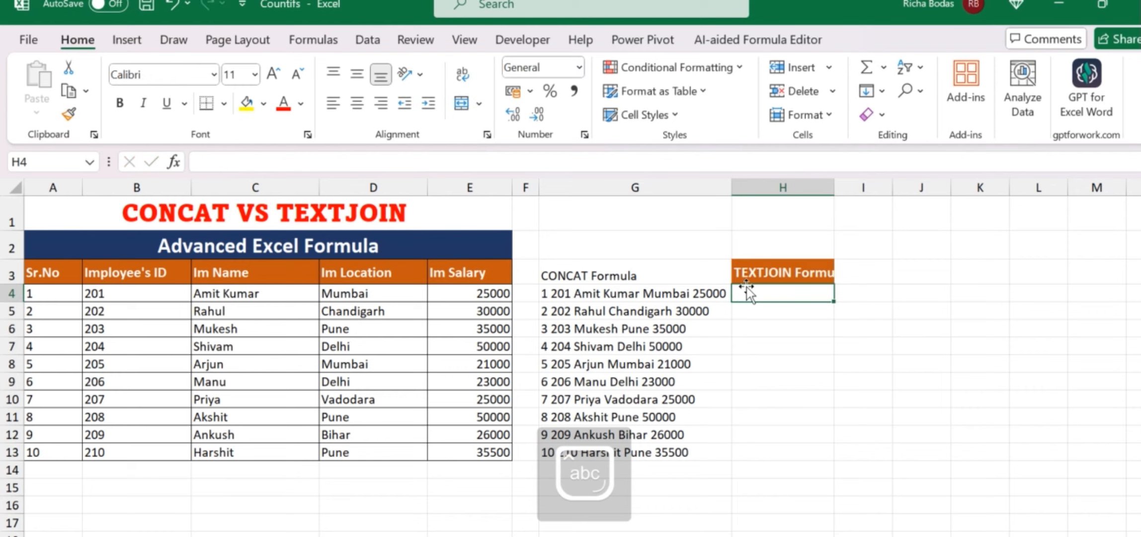
left_click(779, 268)
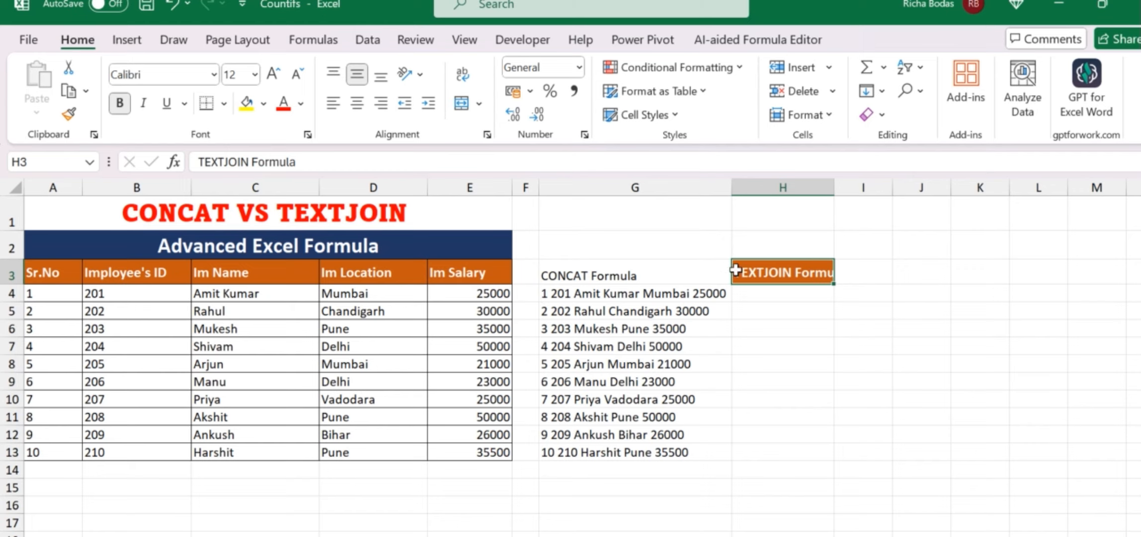
Autofit column H to the width of its TEXTJOIN Formula heading
double_click(835, 188)
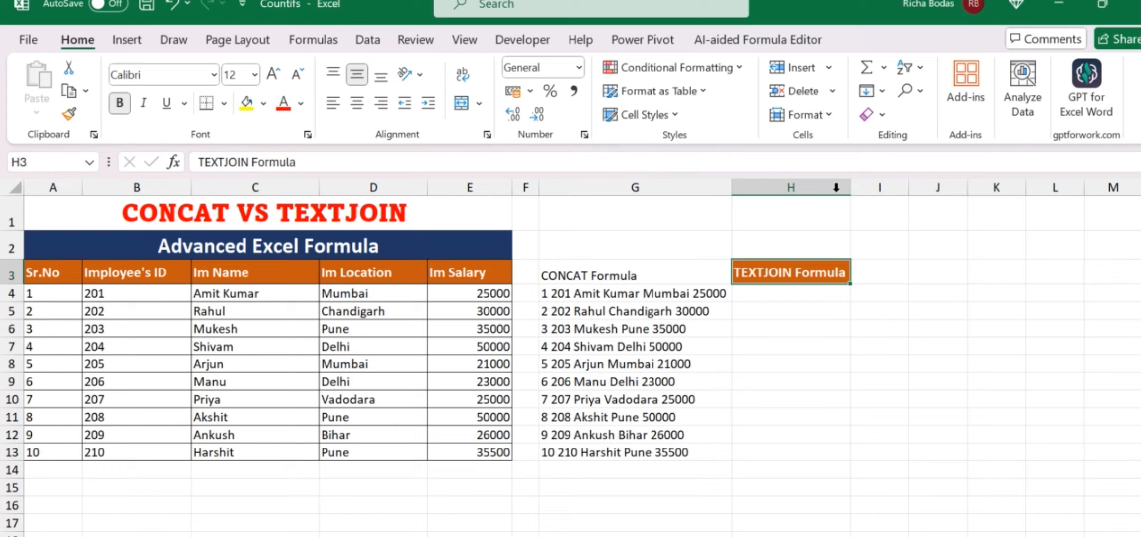
left_click(807, 353)
Copy the heading formatting from H3 onto the CONCAT Formula heading in G3 and save the workbook
left_click(825, 271)
left_click(69, 114)
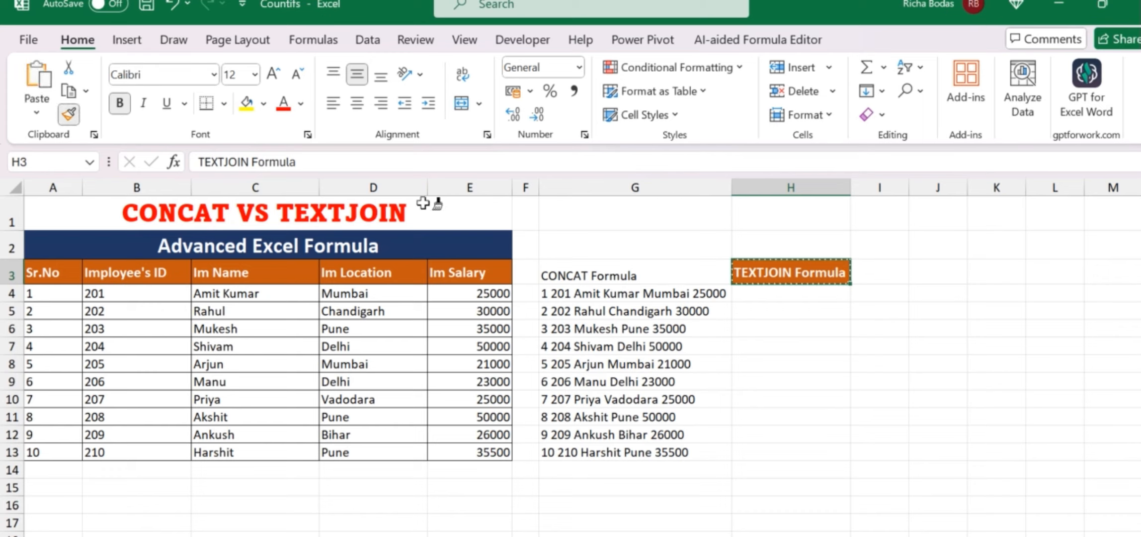
left_click(654, 271)
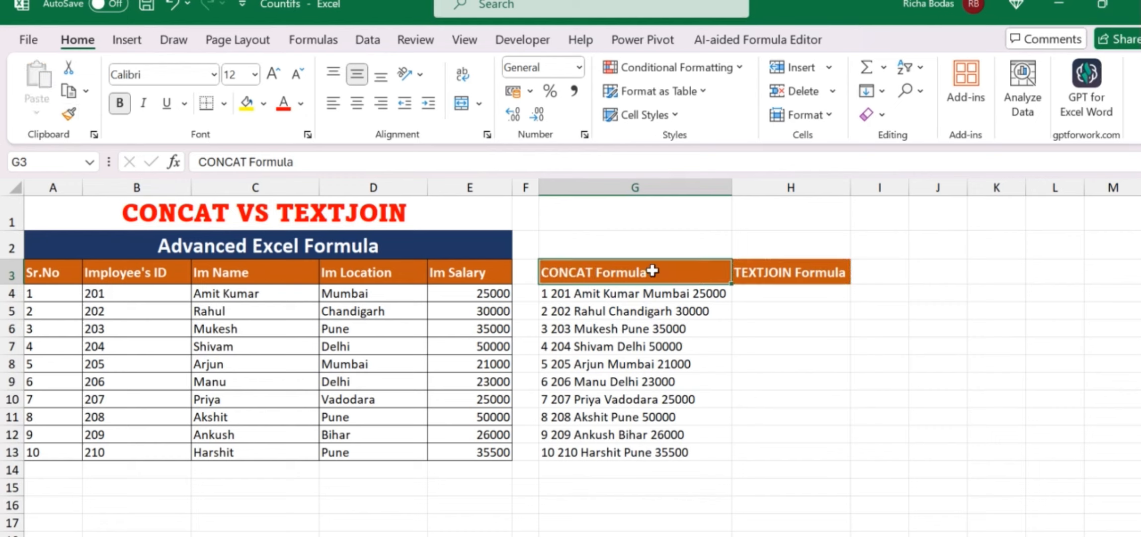
key("ctrl+s")
Start a TEXTJOIN formula in H4 for the first employee
left_click(787, 297)
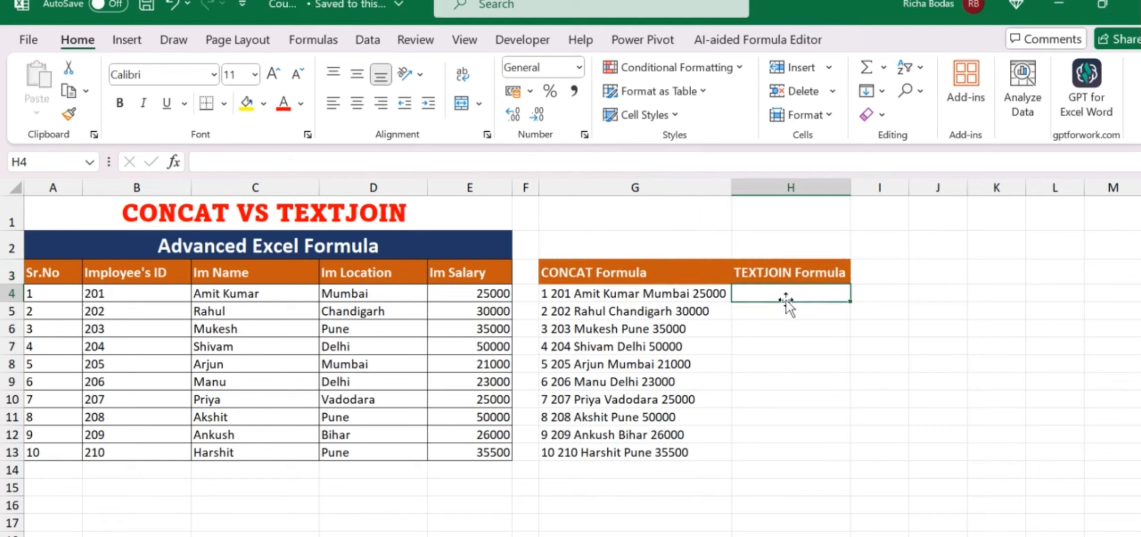
type("=tyext")
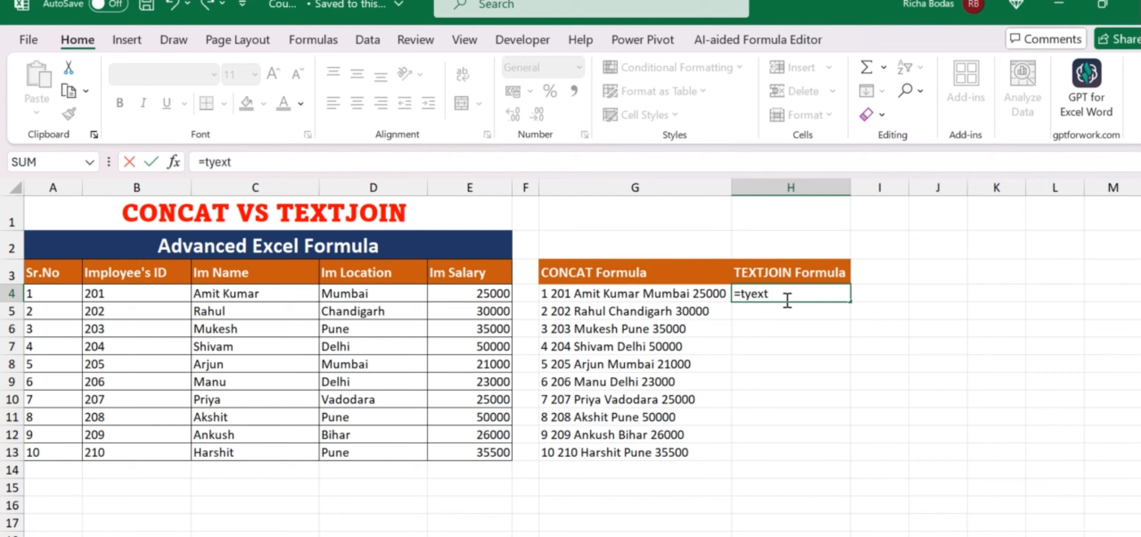
key("BackSpace")
key("BackSpace")
key("BackSpace")
key("BackSpace")
type("e")
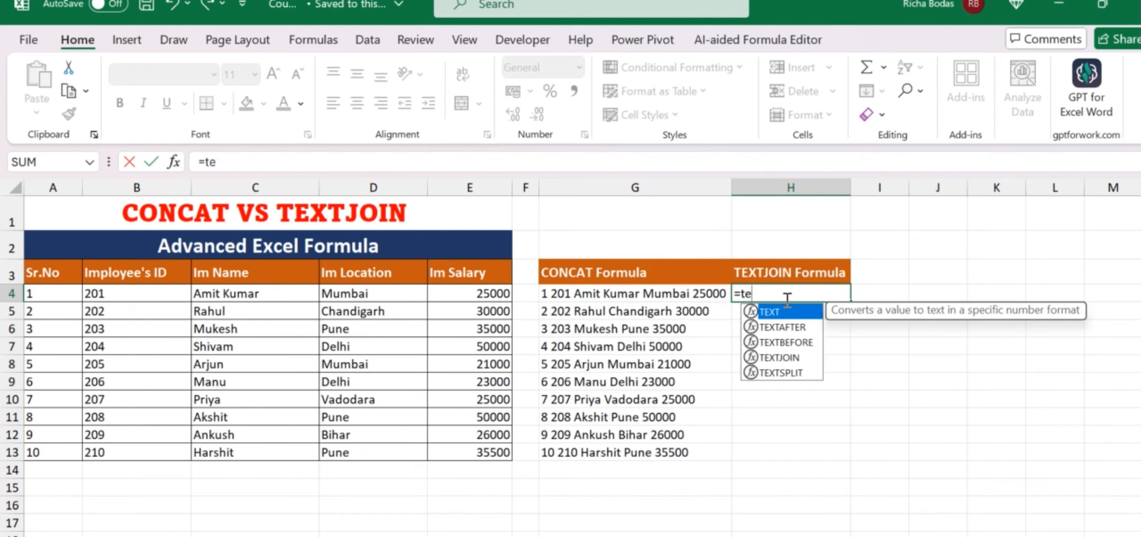
type("xtjo")
key("Tab")
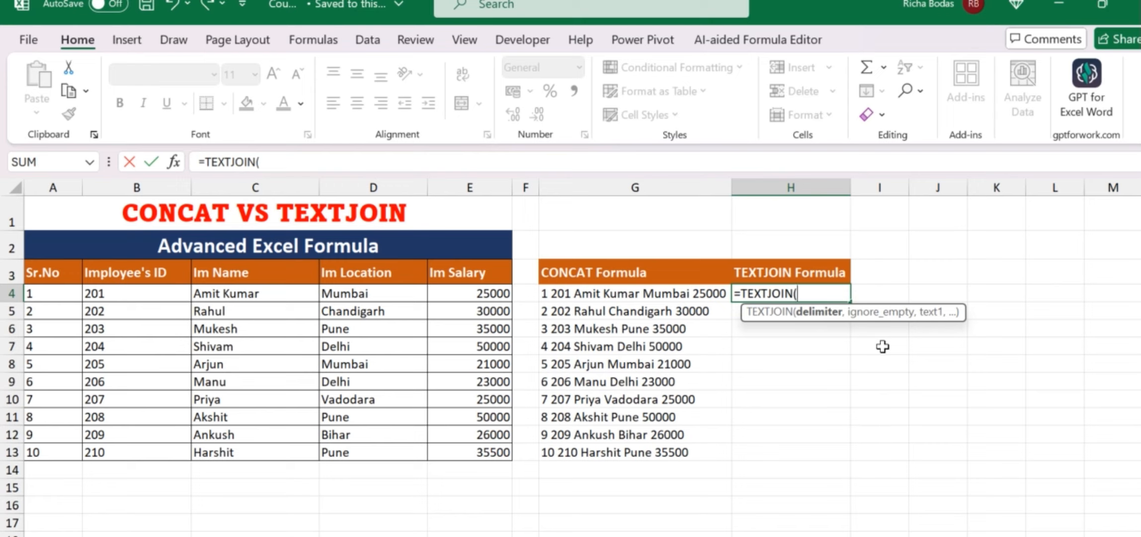
Complete H4's TEXTJOIN formula with a space as delimiter, TRUE to ignore empty cells, and the range A4:E4
type("'")
key("BackSpace")
type("\" \",")
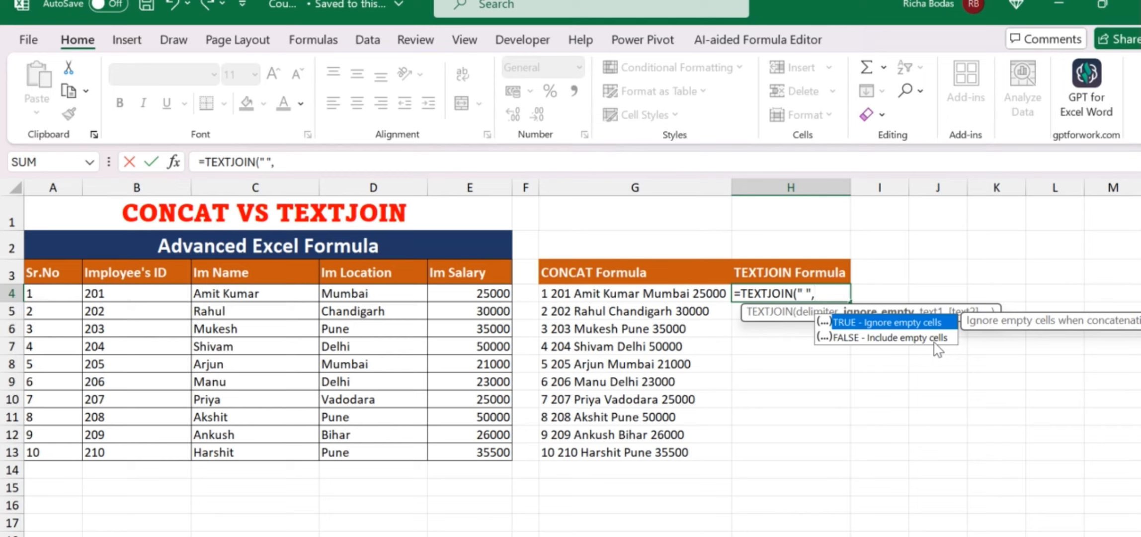
type("TR")
key("Tab")
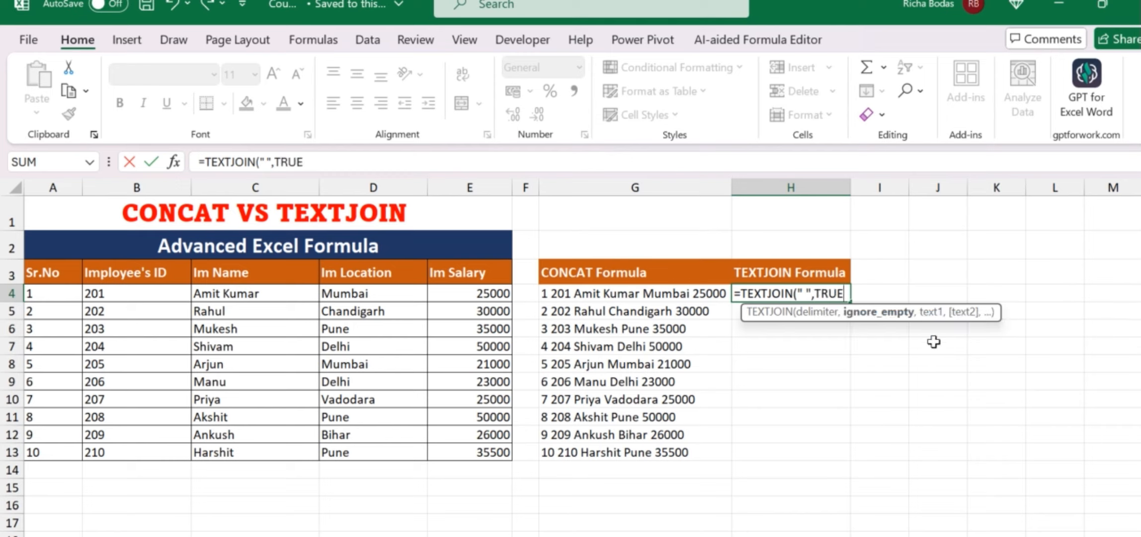
type(",")
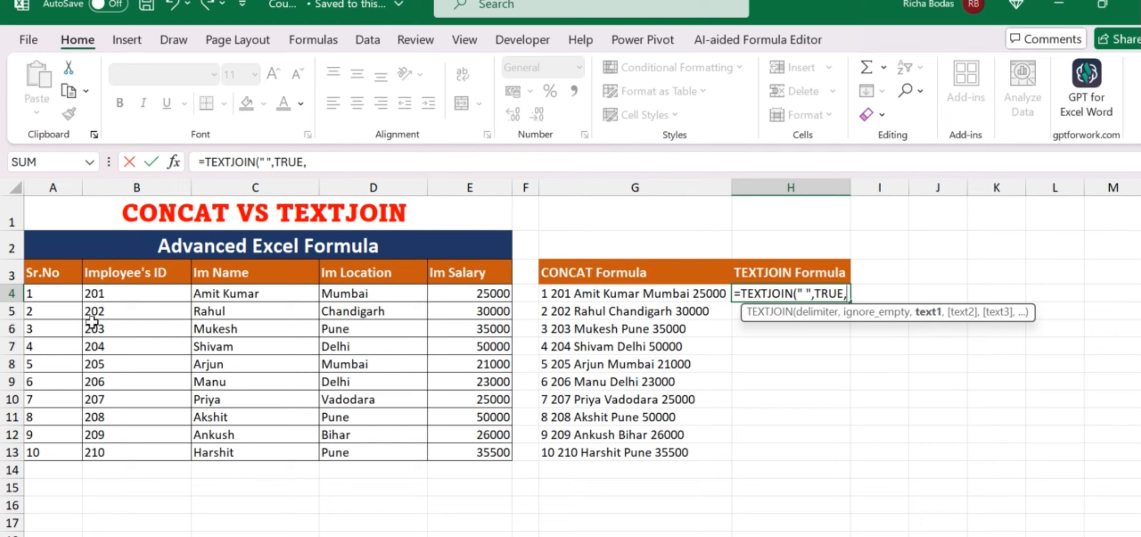
left_click_drag(74, 295, 446, 288)
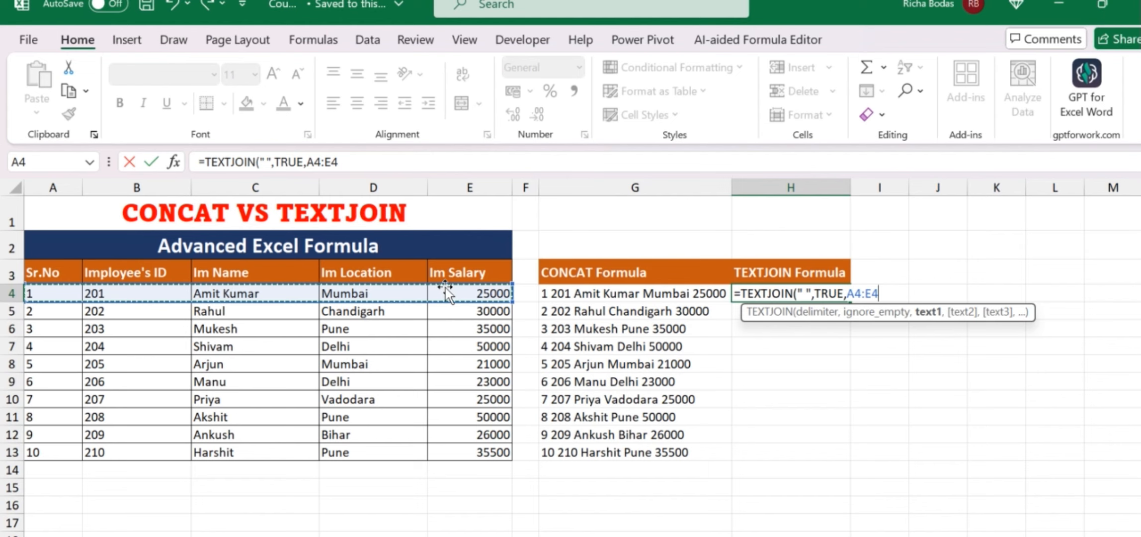
key("Return")
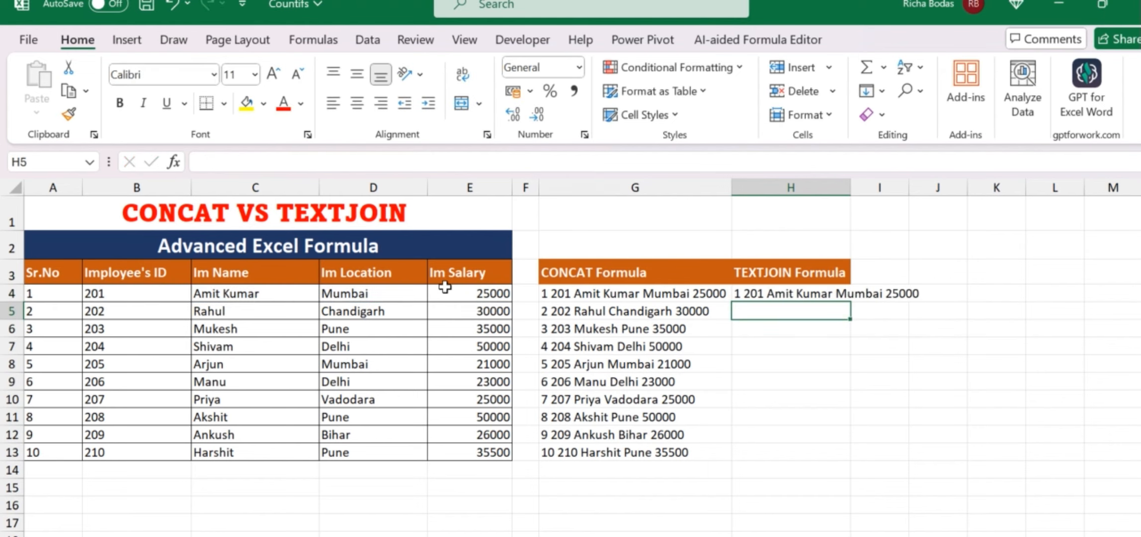
Autofit column H to the joined text and fill H4's TEXTJOIN formula down to H13
left_click_drag(852, 184, 852, 184)
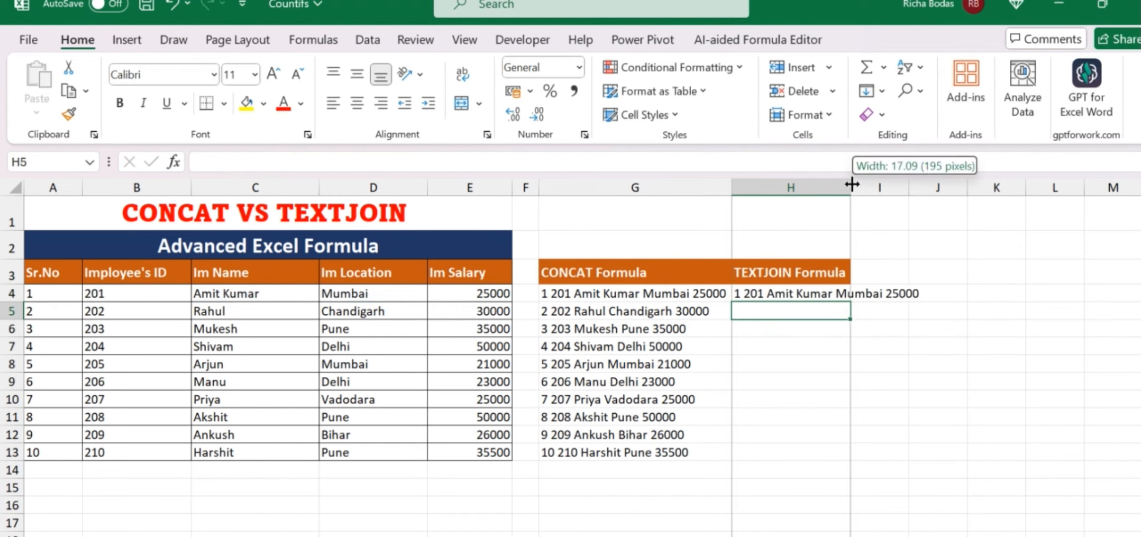
double_click(852, 184)
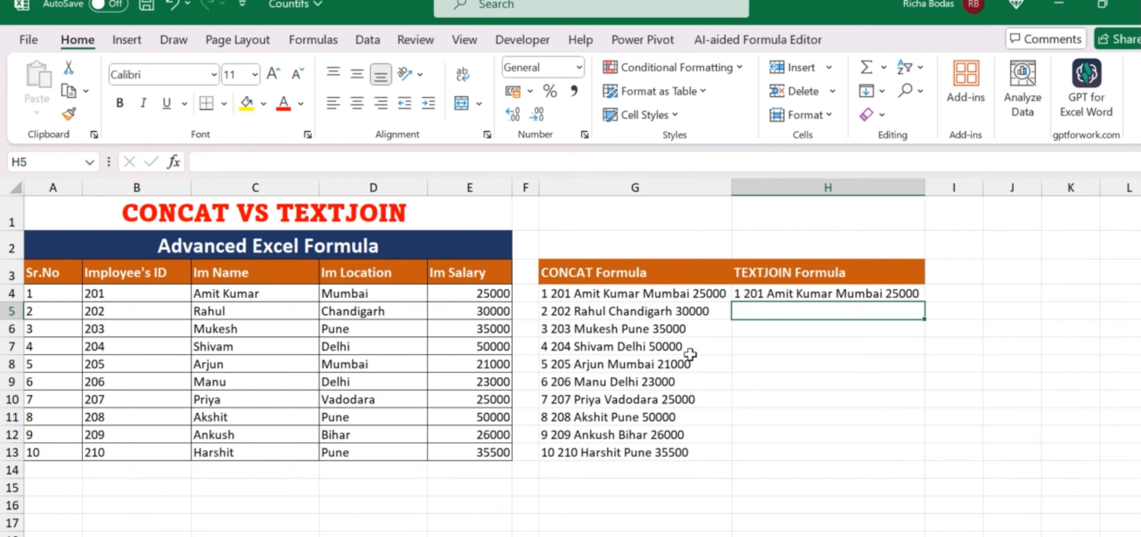
left_click(909, 292)
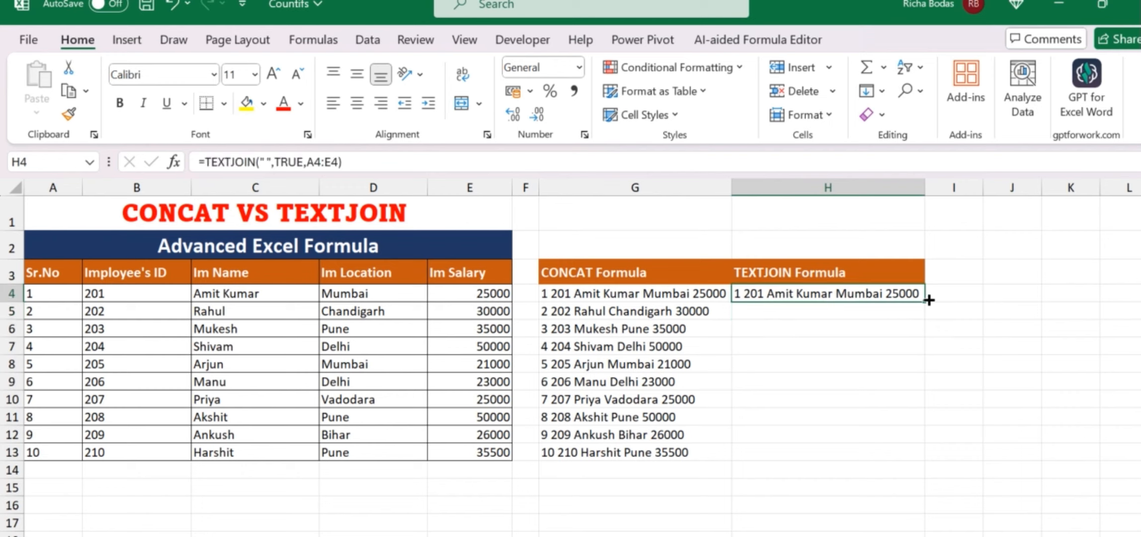
left_click_drag(929, 299, 917, 461)
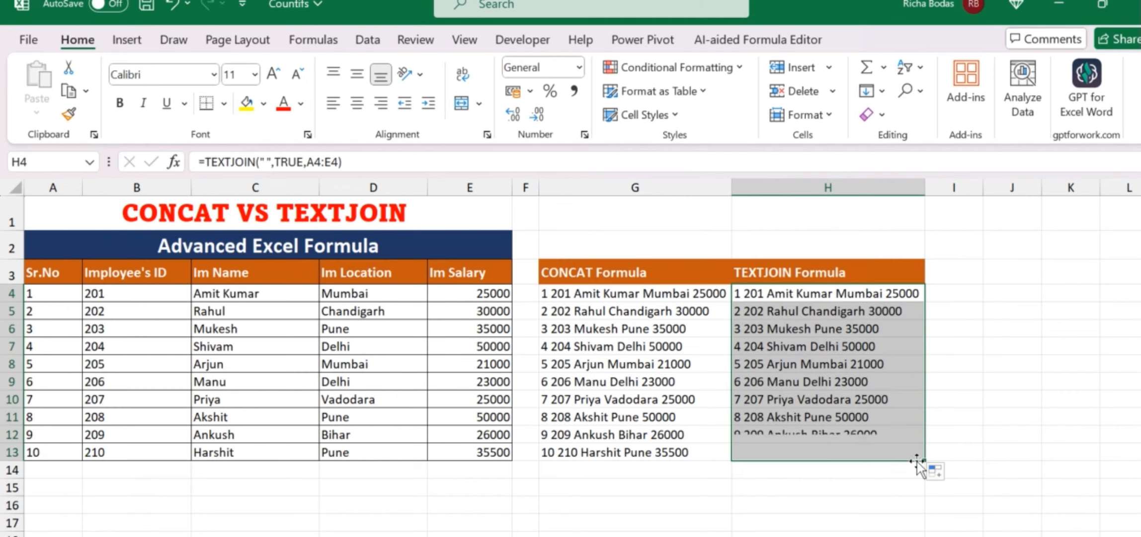
left_click(852, 378)
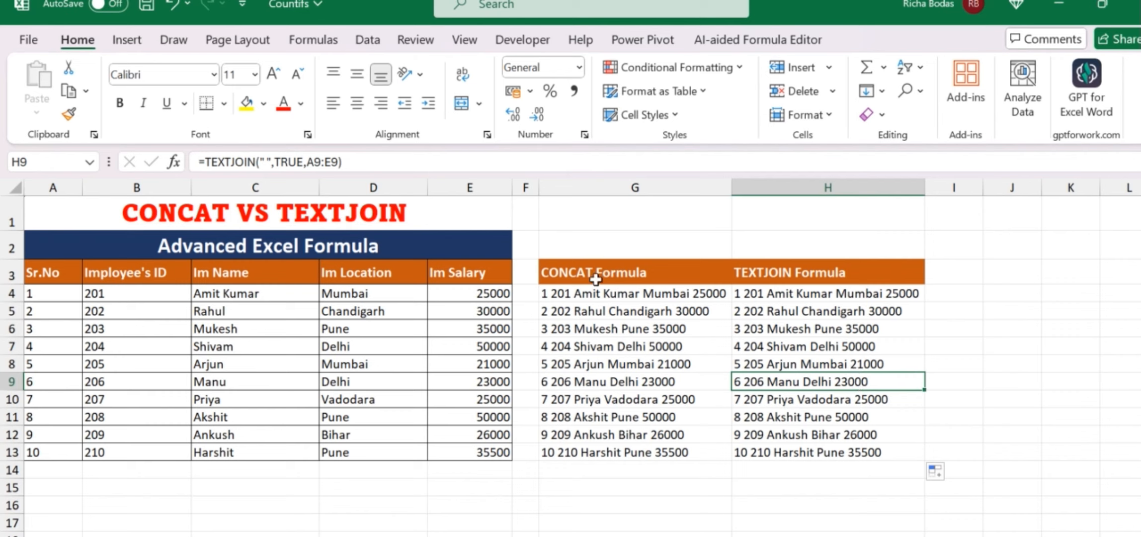
Apply all borders to the CONCAT and TEXTJOIN results in G3:H13, including the headings
left_click_drag(592, 277, 829, 453)
key("alt+h")
key("b")
key("a")
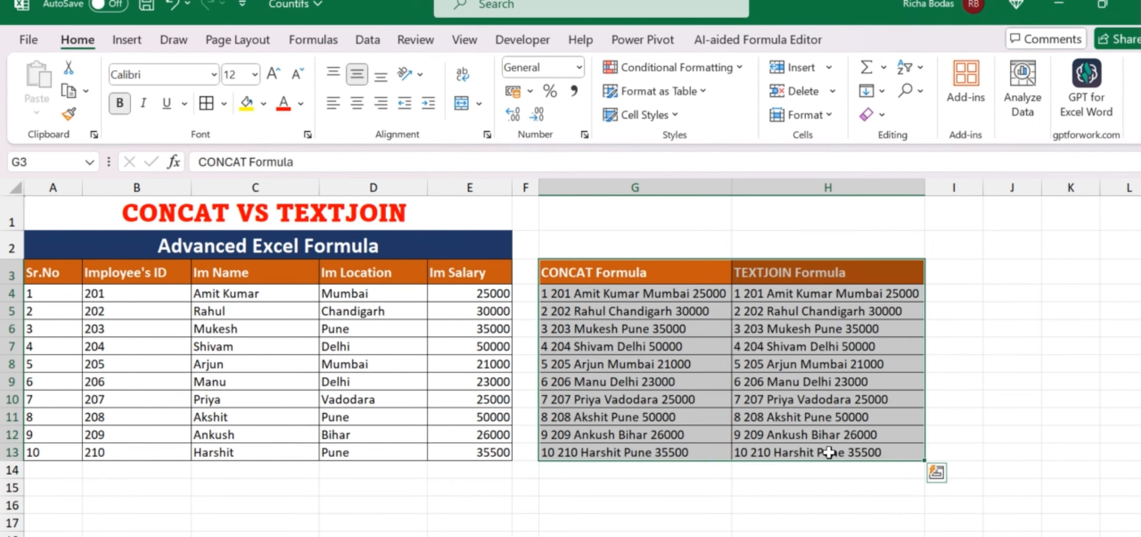
left_click(957, 337)
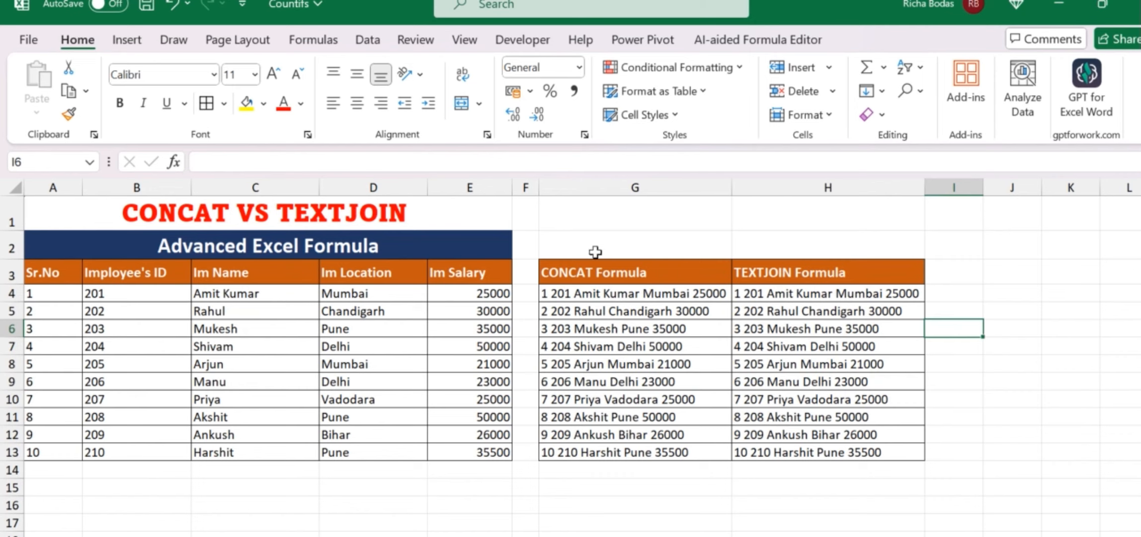
Examine the CONCAT formula in G4 and compare it with the TEXTJOIN formula in H4
left_click(594, 293)
double_click(616, 292)
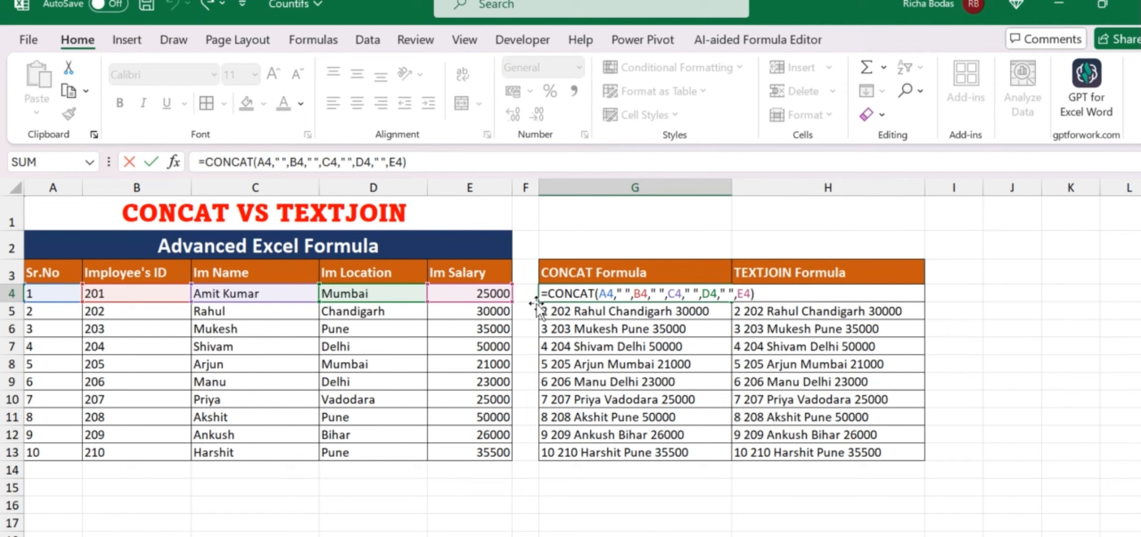
key("Return")
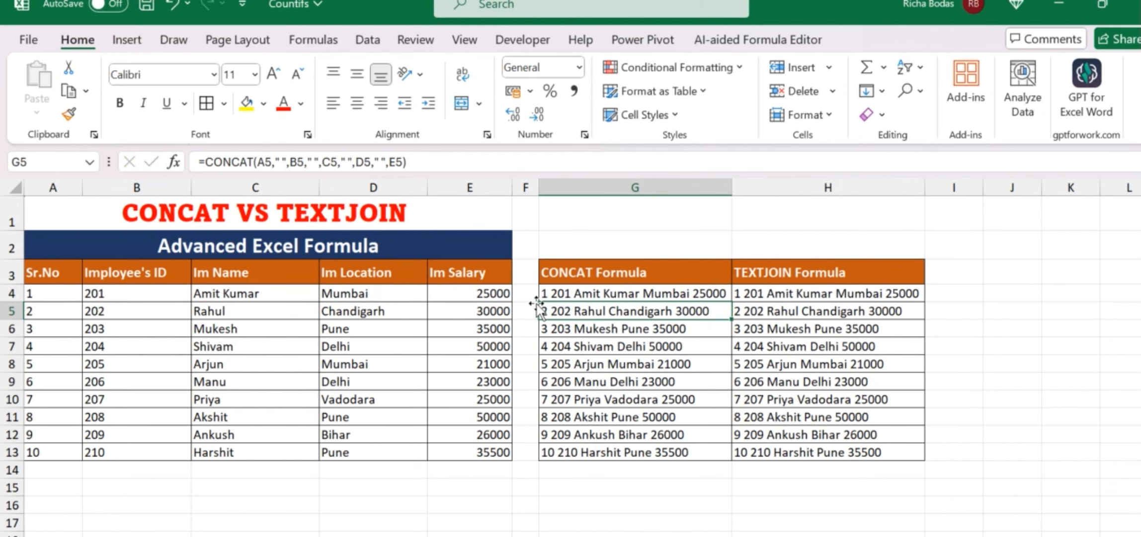
key("Right")
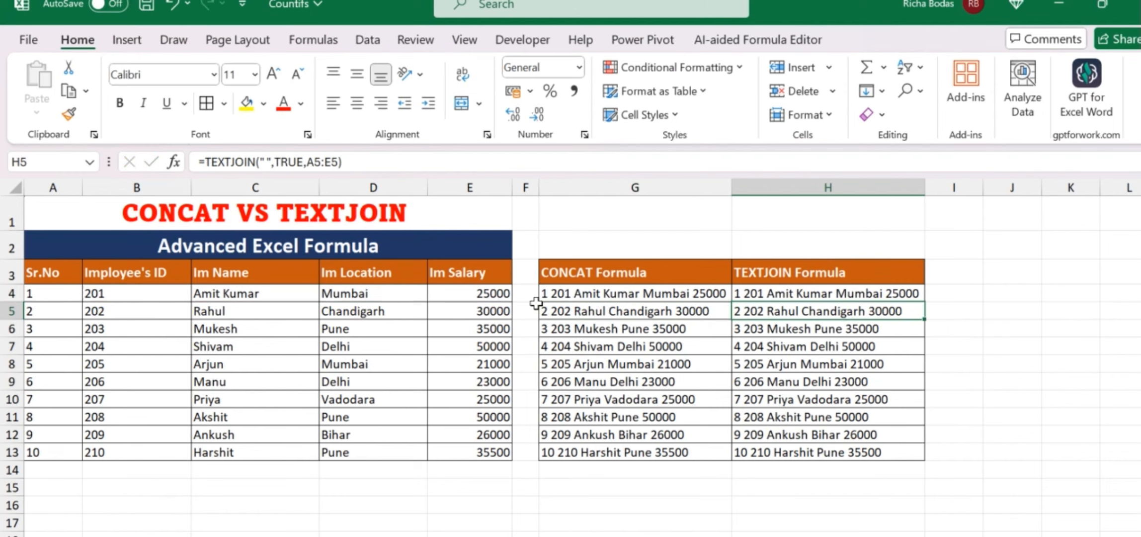
key("Up")
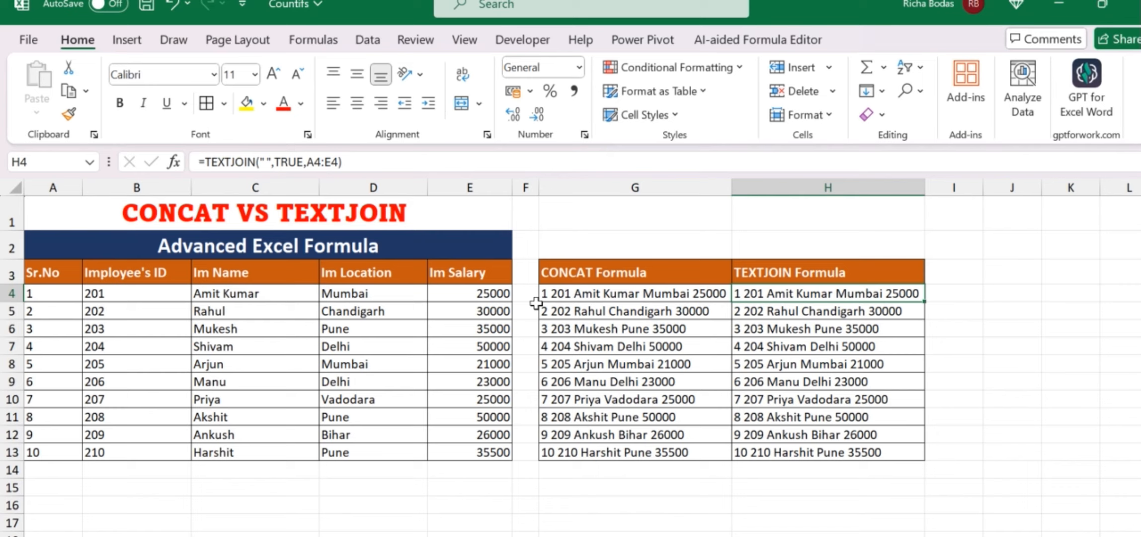
left_click(518, 269)
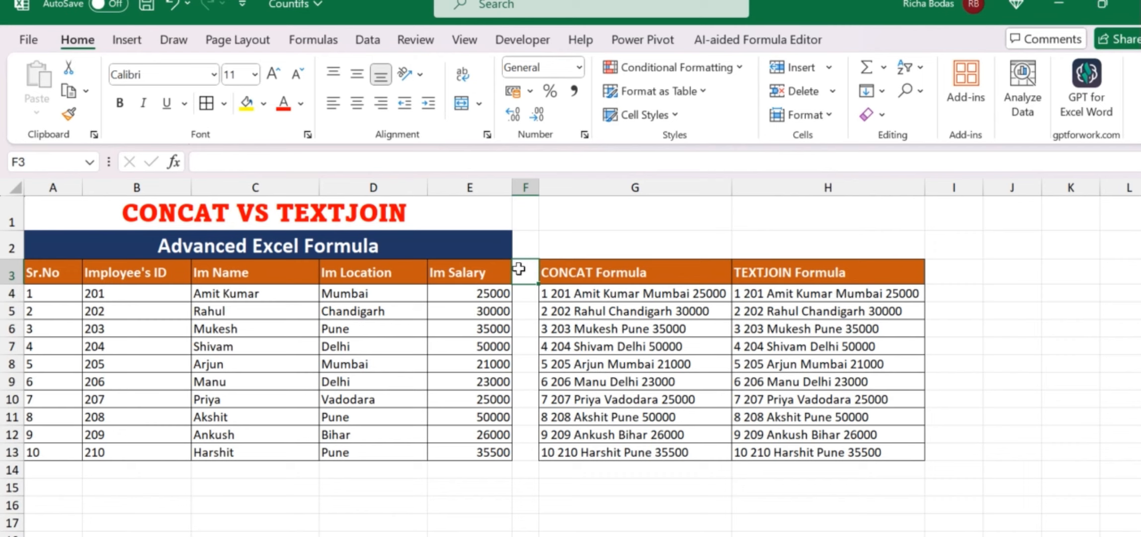
left_click(742, 290)
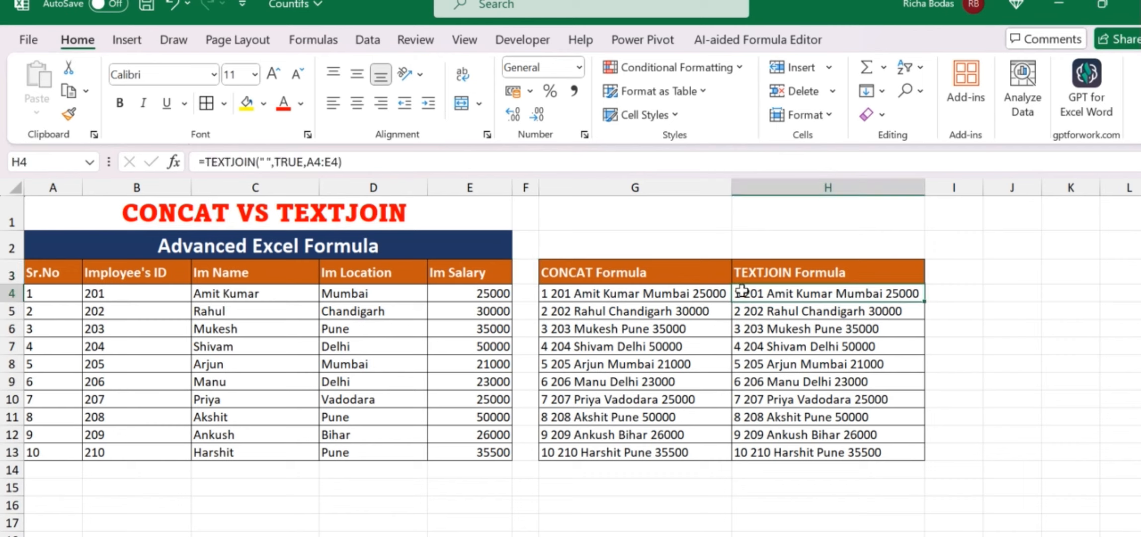
Clear the first employee's ID in B4 to compare how both formulas treat an empty cell, and undo the deletion
left_click(184, 292)
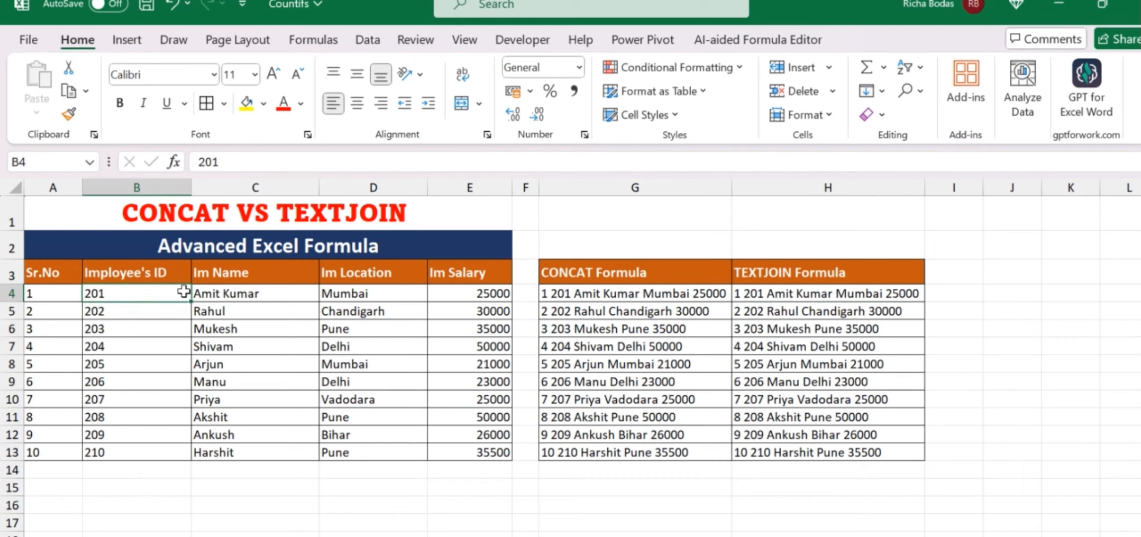
key("Delete")
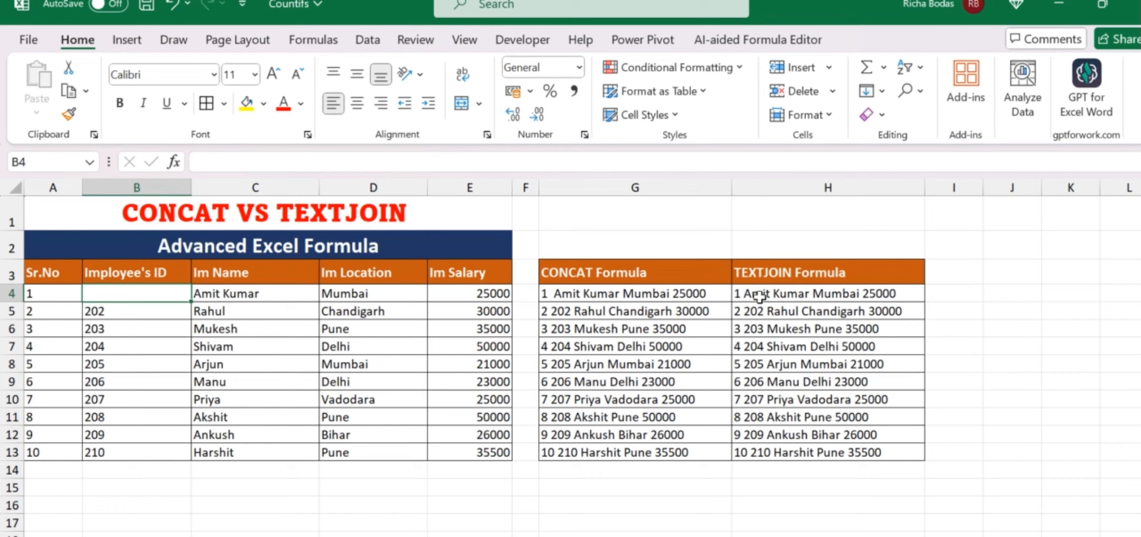
key("ctrl+z")
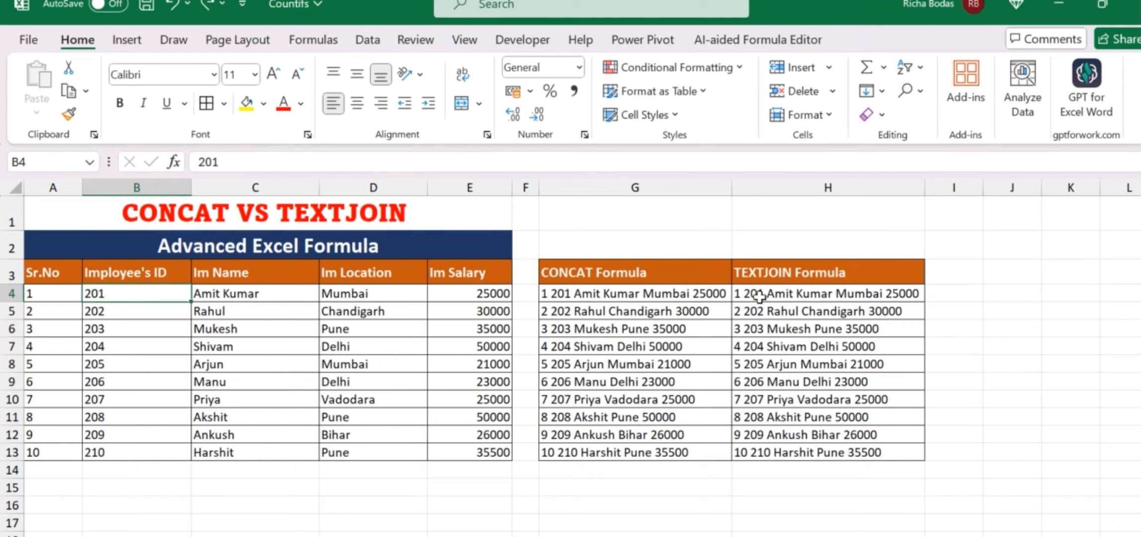